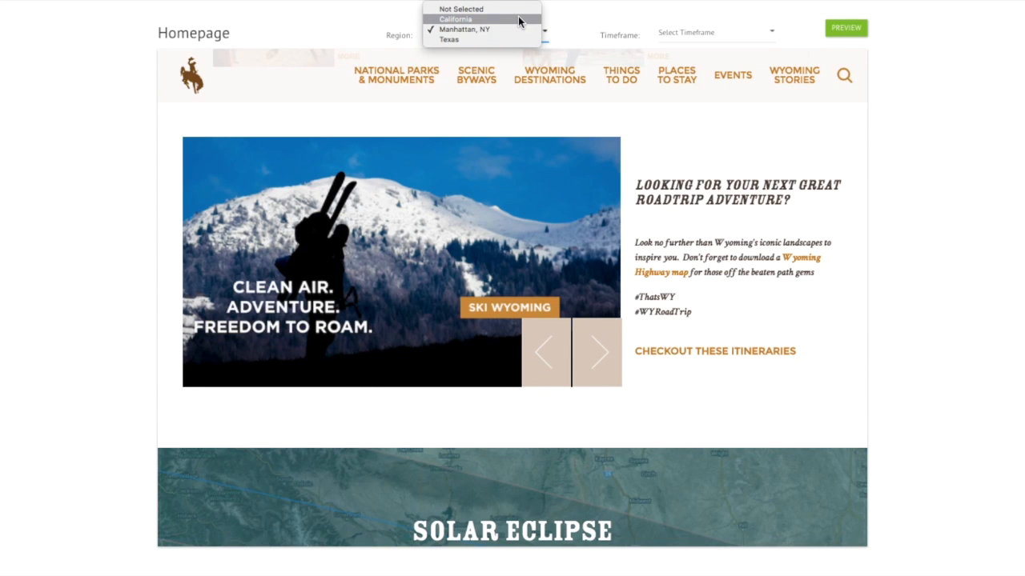
Preview the homepage for the California region and review its tailored content from the hero banner to the night-sky itinerary section
{"action": "left_click", "coordinate": [518, 18]}
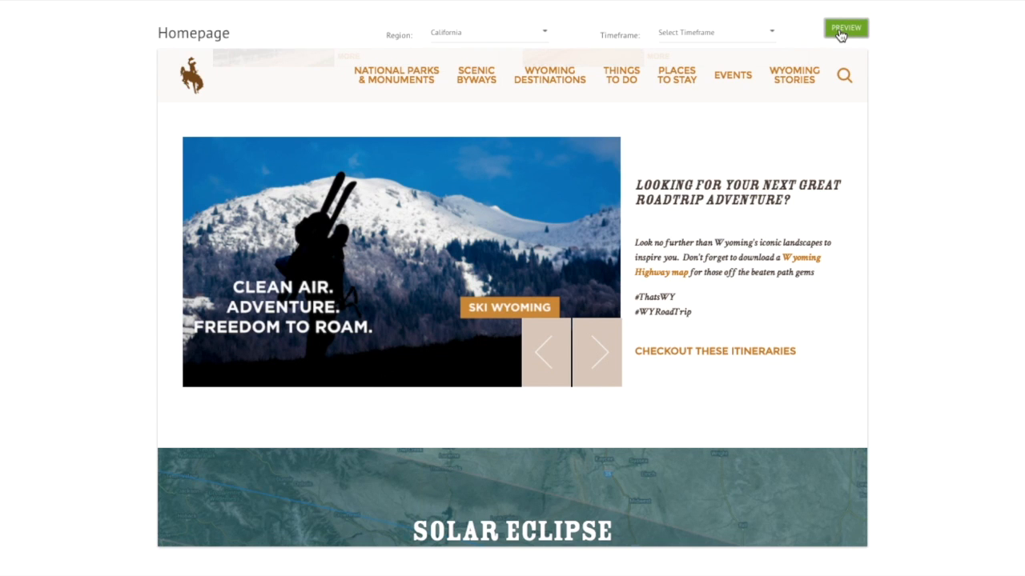
{"action": "left_click", "coordinate": [841, 32]}
{"action": "scroll", "coordinate": [758, 426], "scroll_direction": "down", "scroll_amount": 3}
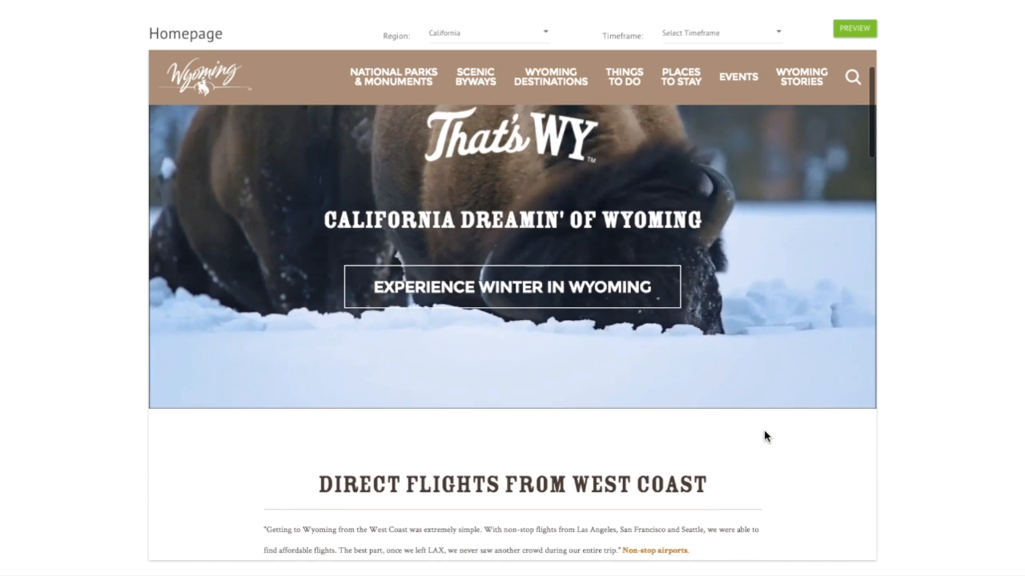
{"action": "scroll", "coordinate": [765, 432], "scroll_direction": "down", "scroll_amount": 1}
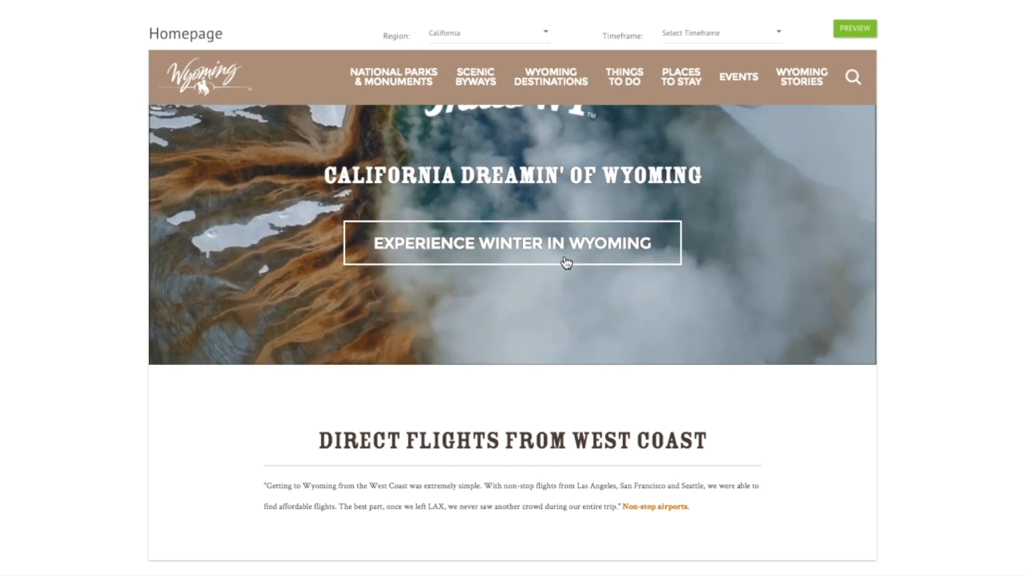
{"action": "scroll", "coordinate": [791, 380], "scroll_direction": "down", "scroll_amount": 3}
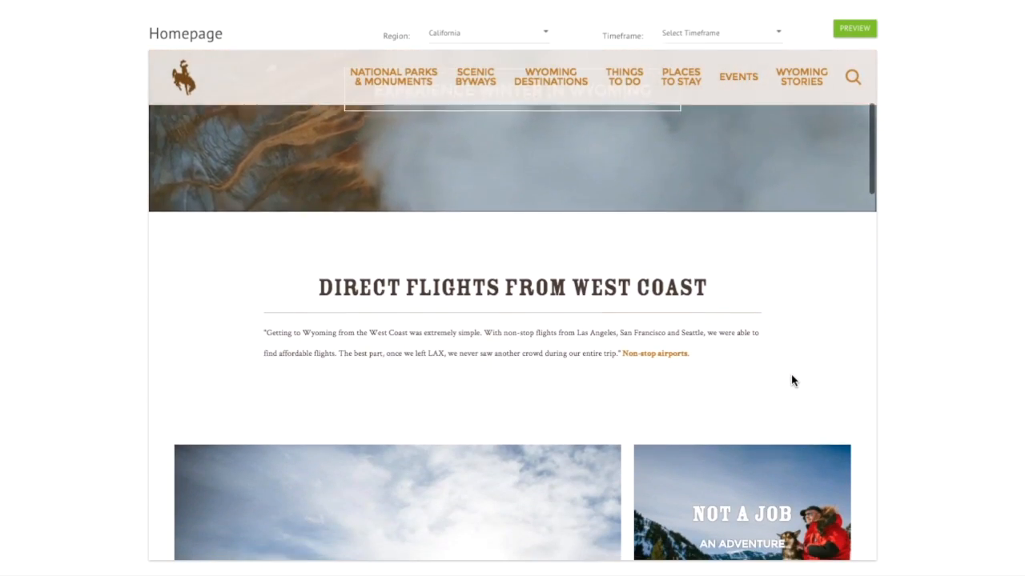
{"action": "scroll", "coordinate": [791, 381], "scroll_direction": "down", "scroll_amount": 2}
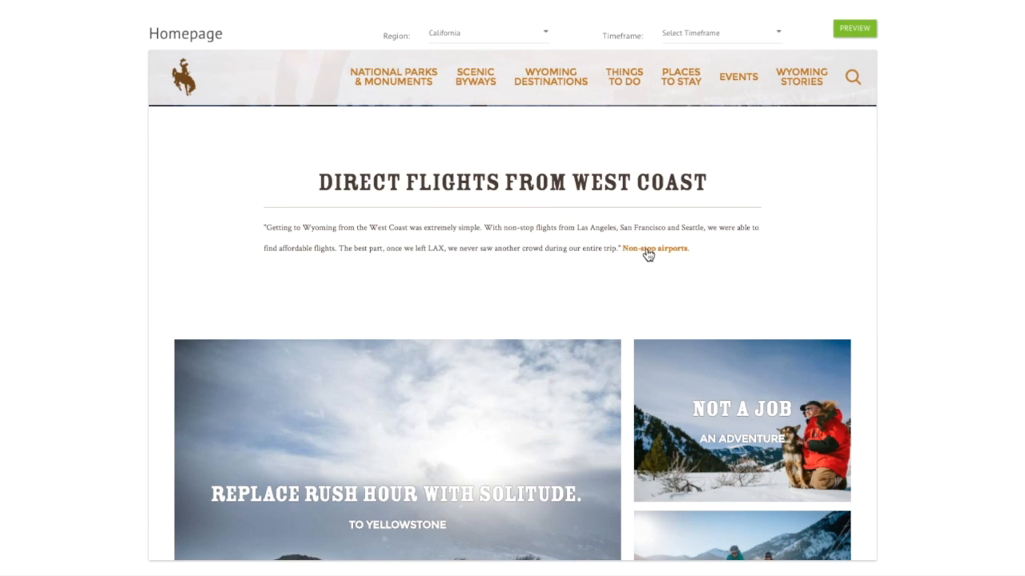
{"action": "scroll", "coordinate": [794, 269], "scroll_direction": "down", "scroll_amount": 5}
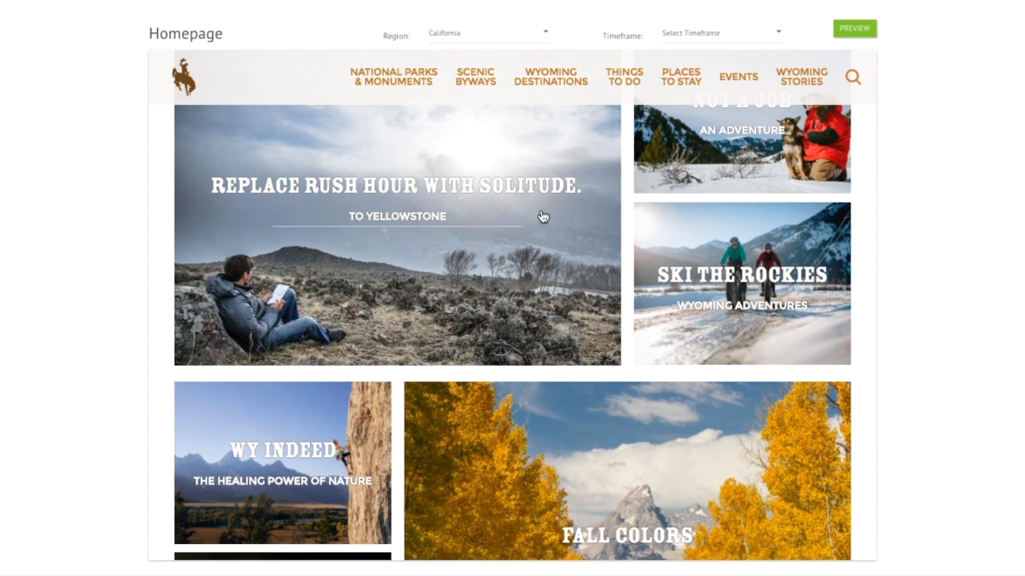
{"action": "scroll", "coordinate": [447, 303], "scroll_direction": "down", "scroll_amount": 6}
{"action": "scroll", "coordinate": [818, 364], "scroll_direction": "down", "scroll_amount": 5}
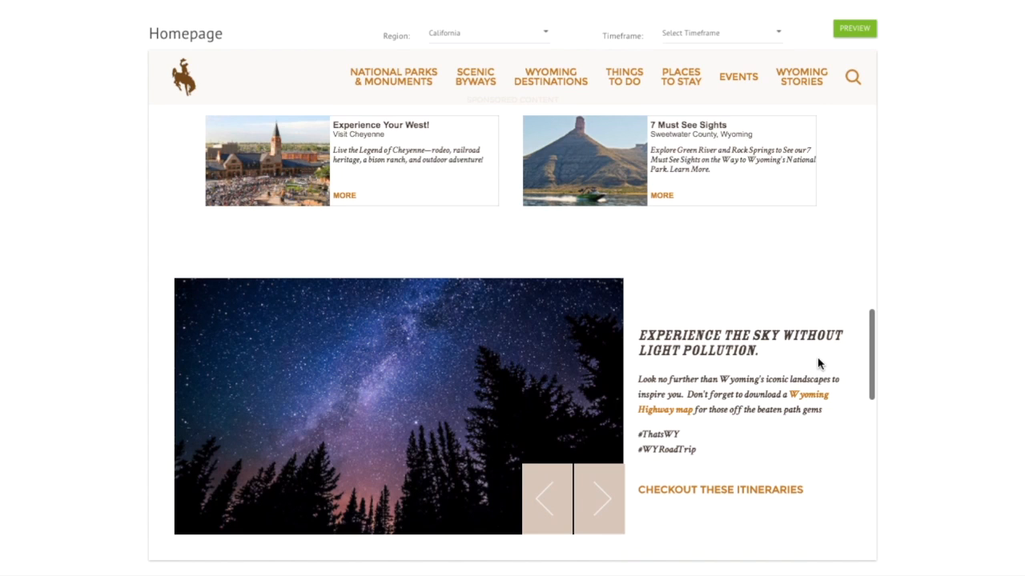
{"action": "scroll", "coordinate": [818, 365], "scroll_direction": "down", "scroll_amount": 1}
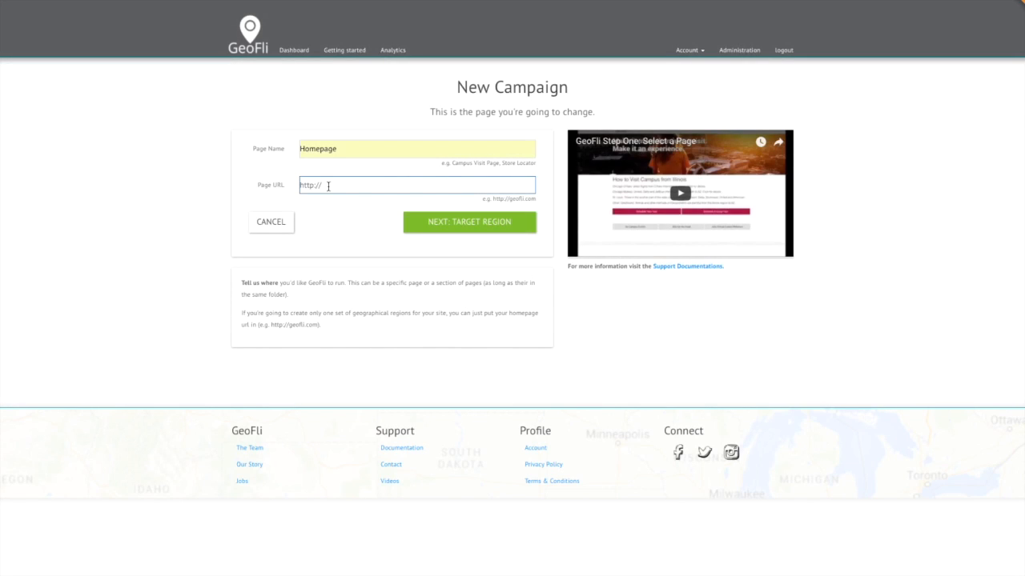
{"action": "left_click", "coordinate": [285, 187]}
{"action": "type", "text": "http://www.travelwyoming.com/"}
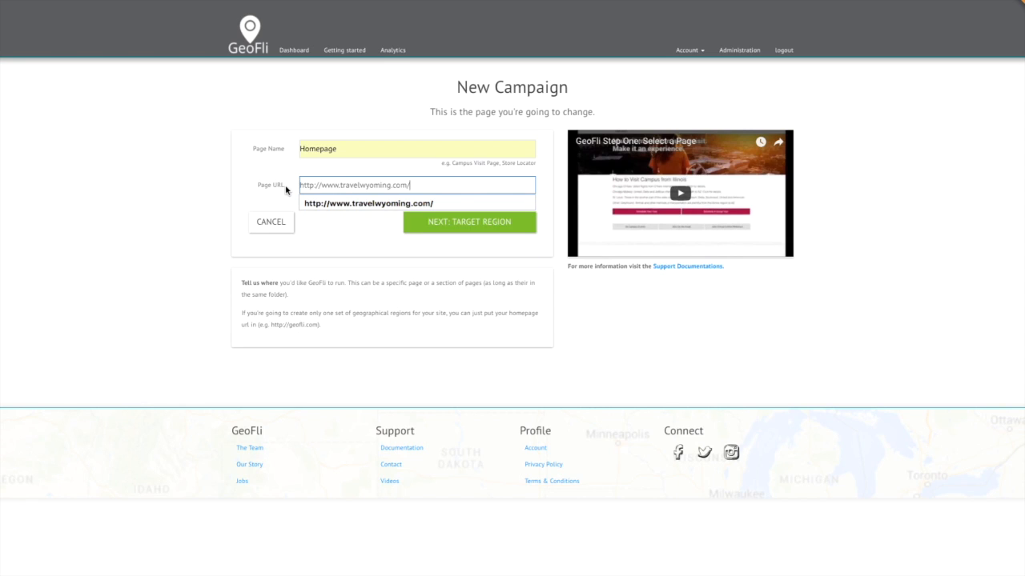
{"action": "left_click", "coordinate": [350, 204]}
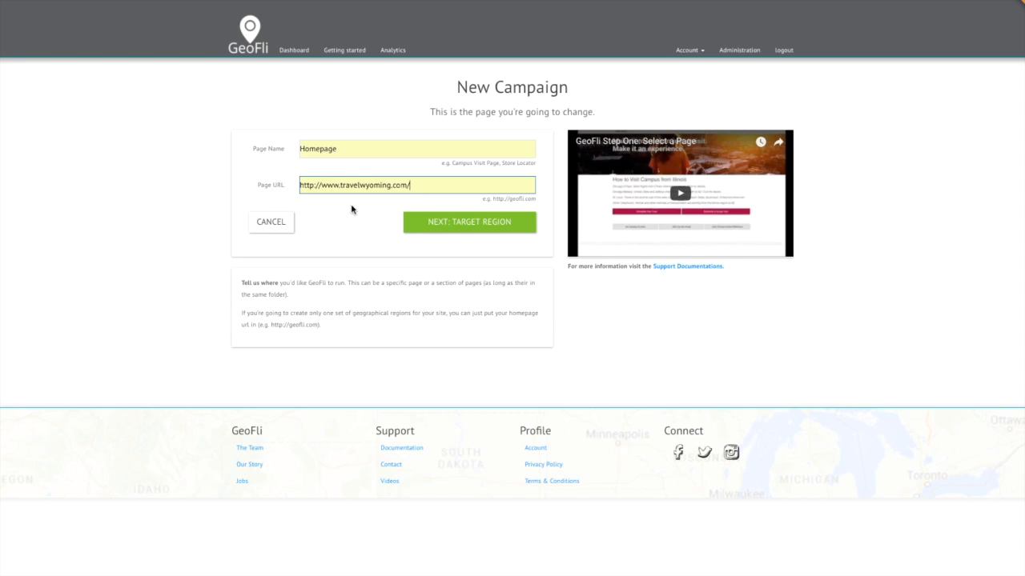
{"action": "left_click", "coordinate": [446, 226]}
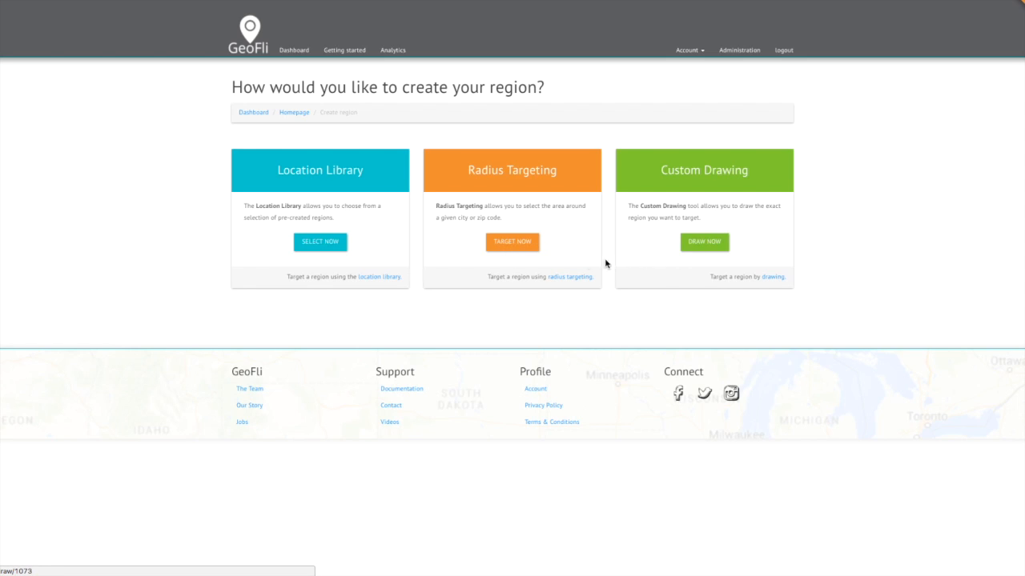
{"action": "left_click", "coordinate": [326, 247]}
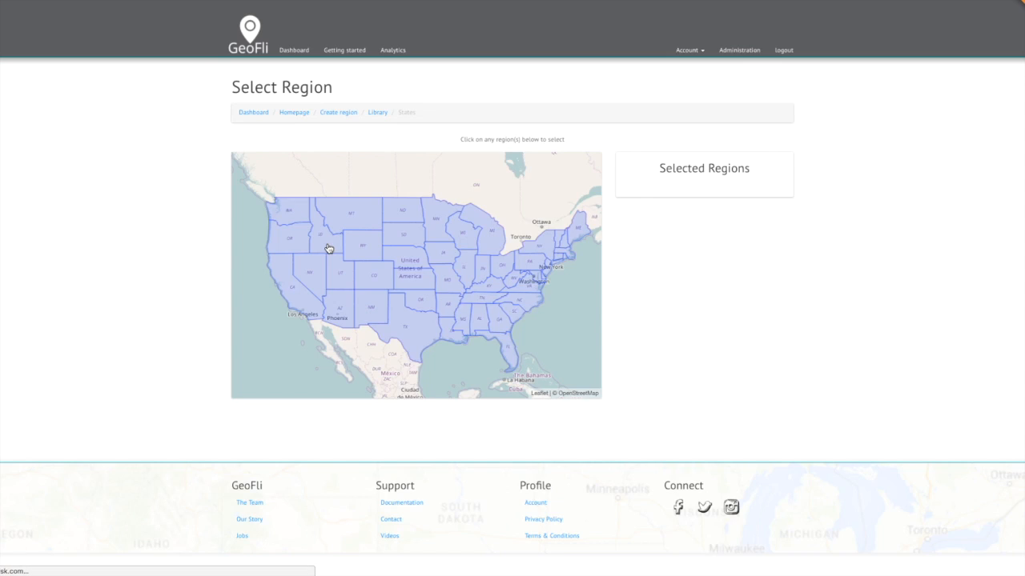
{"action": "left_click", "coordinate": [414, 327]}
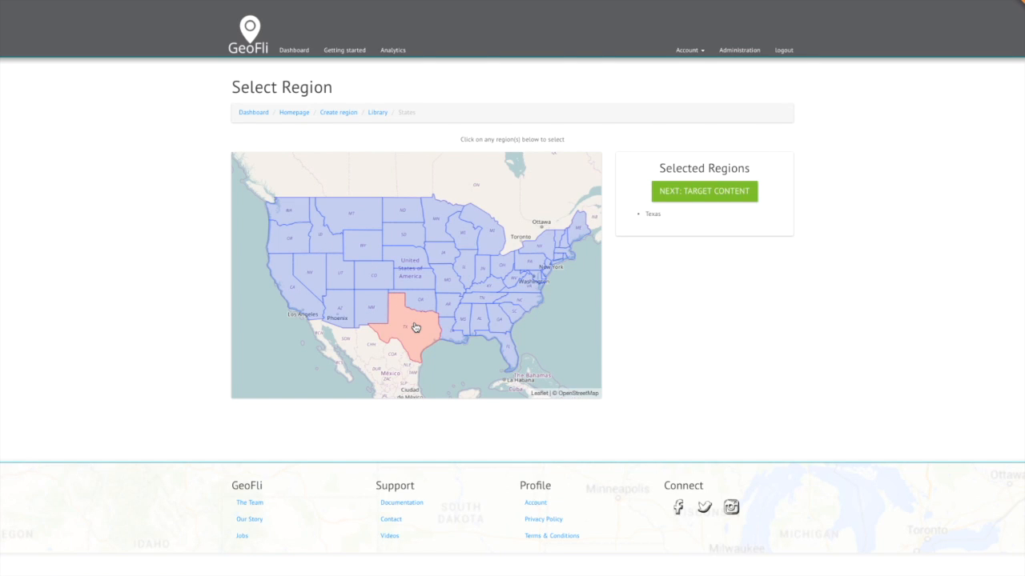
{"action": "left_click", "coordinate": [415, 327]}
{"action": "left_click", "coordinate": [295, 302]}
{"action": "left_click", "coordinate": [296, 301]}
{"action": "left_click", "coordinate": [553, 257]}
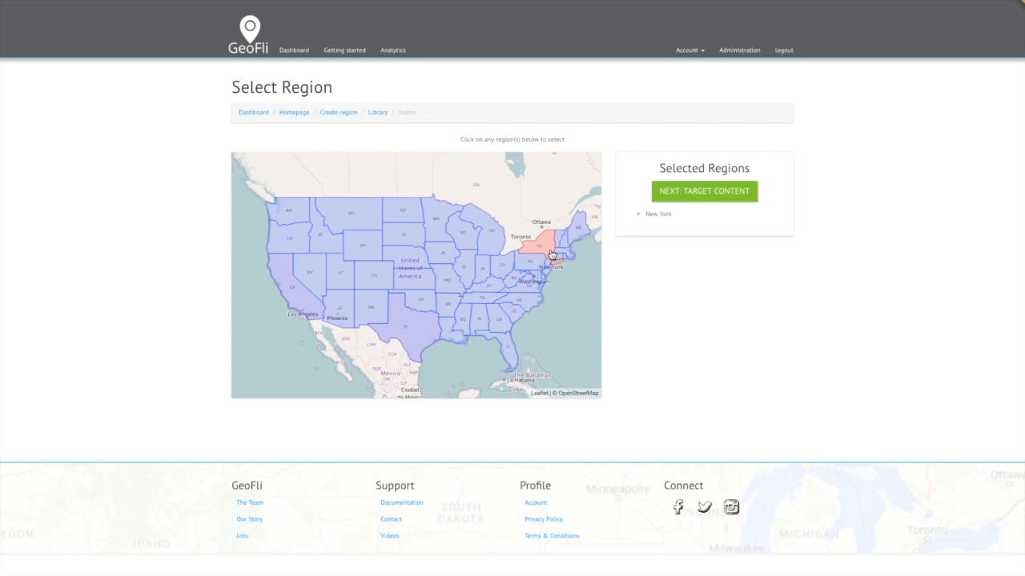
{"action": "left_click", "coordinate": [551, 254]}
Select Texas as the campaign's target region and proceed to targeting its content
{"action": "left_click", "coordinate": [424, 333]}
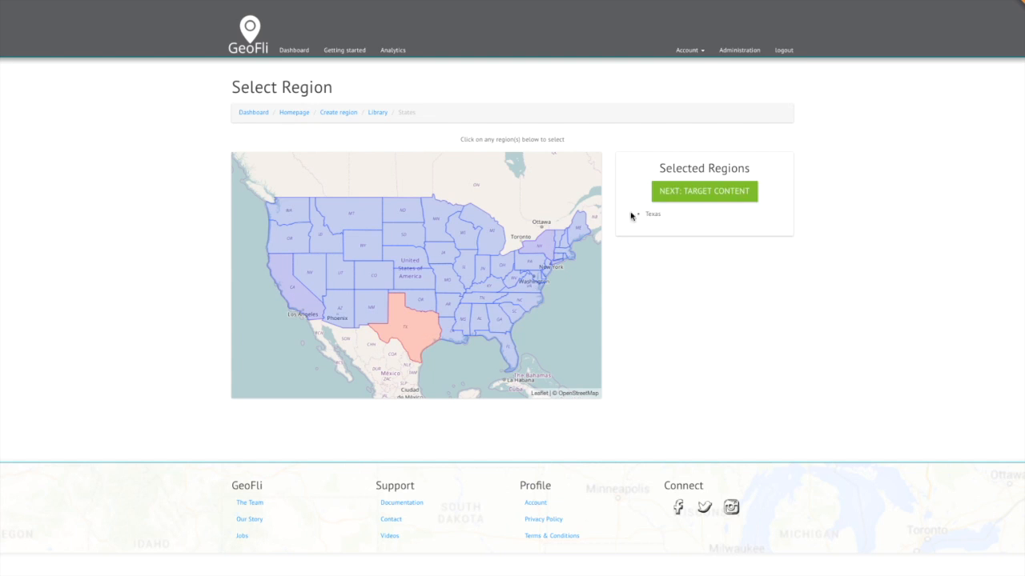
{"action": "left_click", "coordinate": [676, 193]}
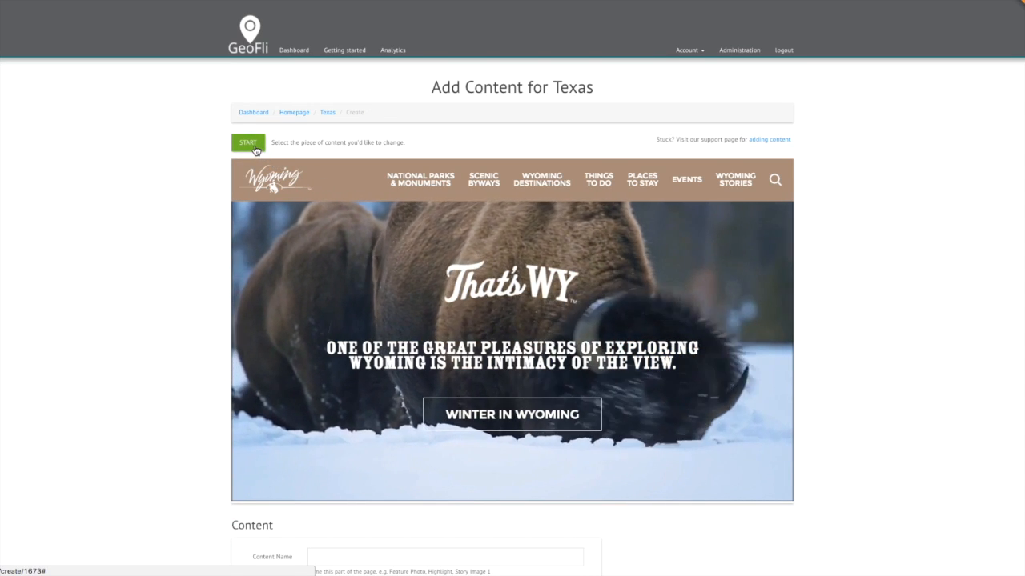
Start content selection and pick the hero headline "One of the great pleasures of exploring Wyoming" as the piece to change for Texas
{"action": "left_click", "coordinate": [255, 149]}
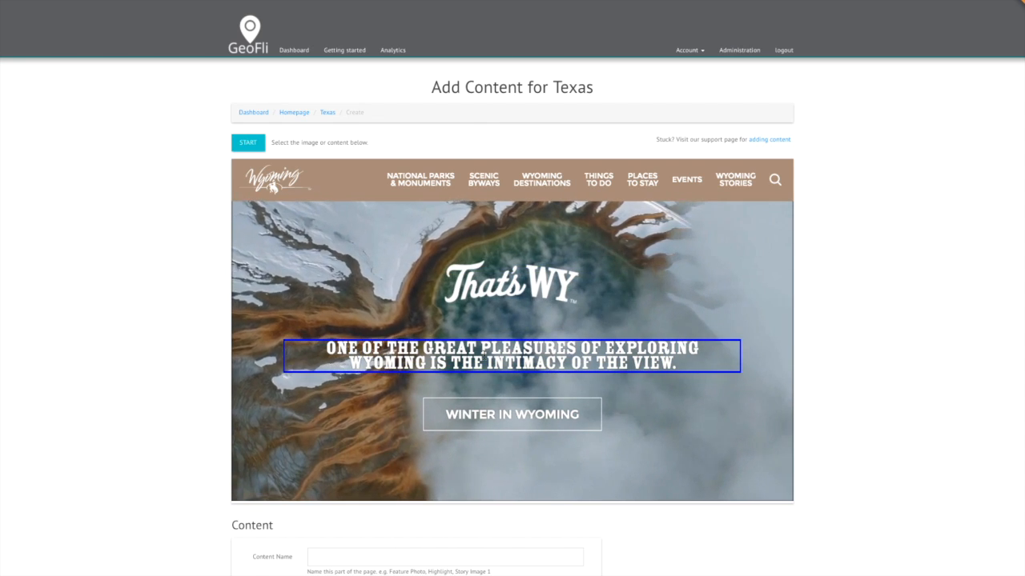
{"action": "scroll", "coordinate": [483, 355], "scroll_direction": "down", "scroll_amount": 1}
{"action": "scroll", "coordinate": [483, 355], "scroll_direction": "down", "scroll_amount": 5}
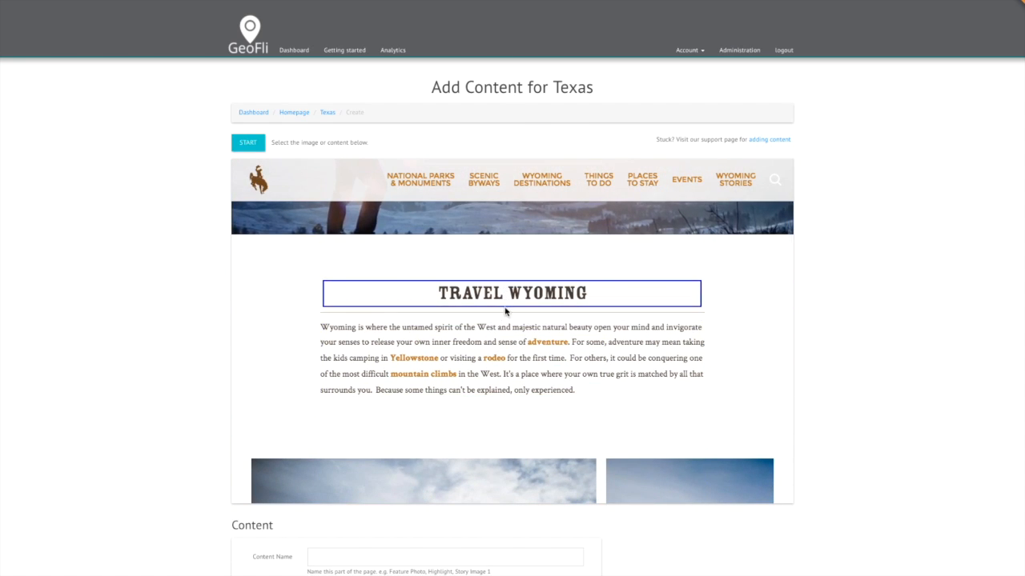
{"action": "scroll", "coordinate": [499, 413], "scroll_direction": "down", "scroll_amount": 2}
{"action": "scroll", "coordinate": [500, 413], "scroll_direction": "down", "scroll_amount": 1}
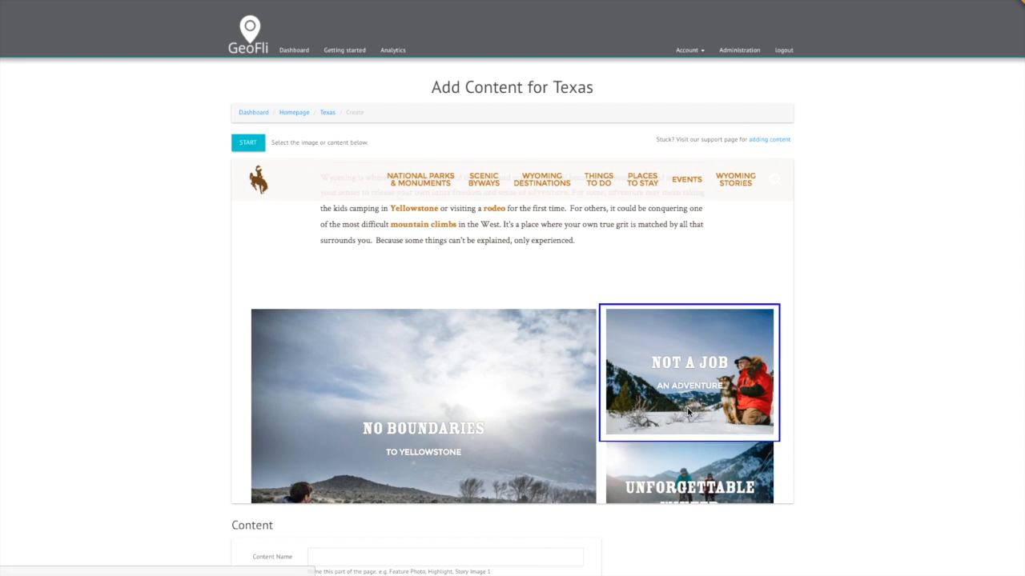
{"action": "scroll", "coordinate": [686, 414], "scroll_direction": "up", "scroll_amount": 1}
{"action": "scroll", "coordinate": [687, 414], "scroll_direction": "up", "scroll_amount": 5}
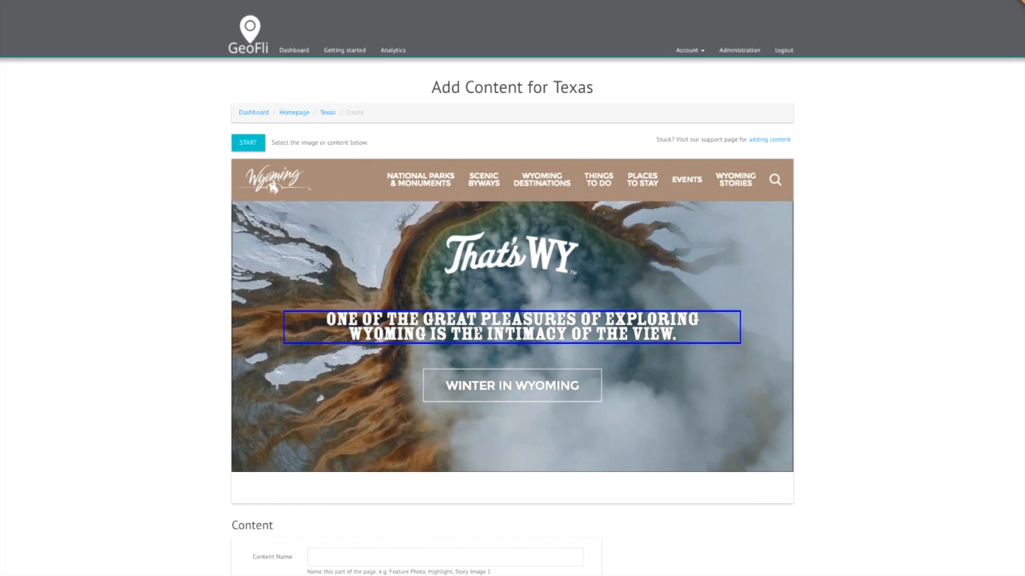
{"action": "scroll", "coordinate": [478, 328], "scroll_direction": "down", "scroll_amount": 3}
{"action": "scroll", "coordinate": [477, 328], "scroll_direction": "down", "scroll_amount": 3}
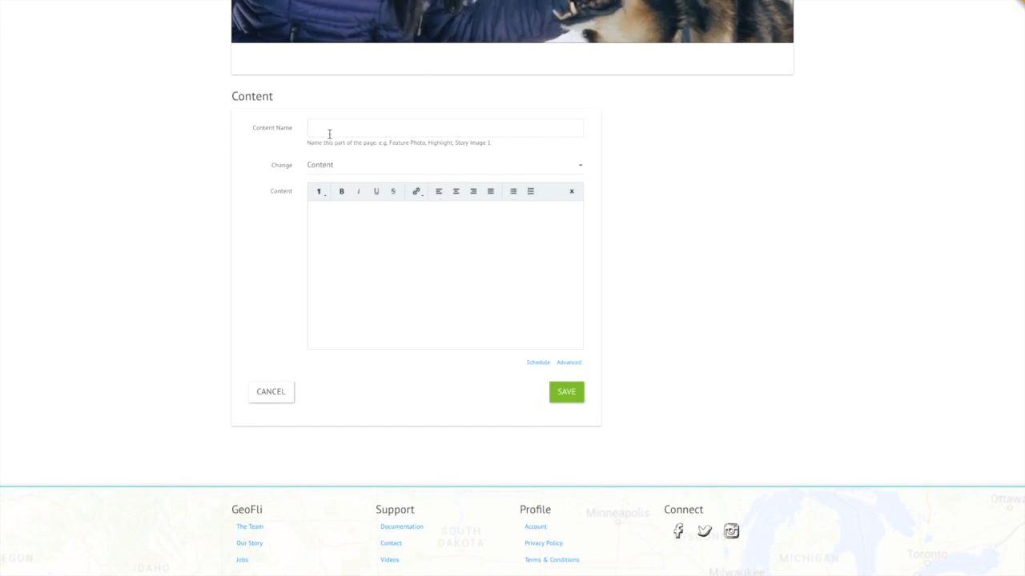
Name the content "Header 1", enter "Experience the wild west, cowboy country, and Rocky Mountain adventures." as replacement text and save it
{"action": "left_click", "coordinate": [327, 131]}
{"action": "type", "text": "Header"}
{"action": "key", "text": "Down"}
{"action": "key", "text": "Down"}
{"action": "key", "text": "Tab"}
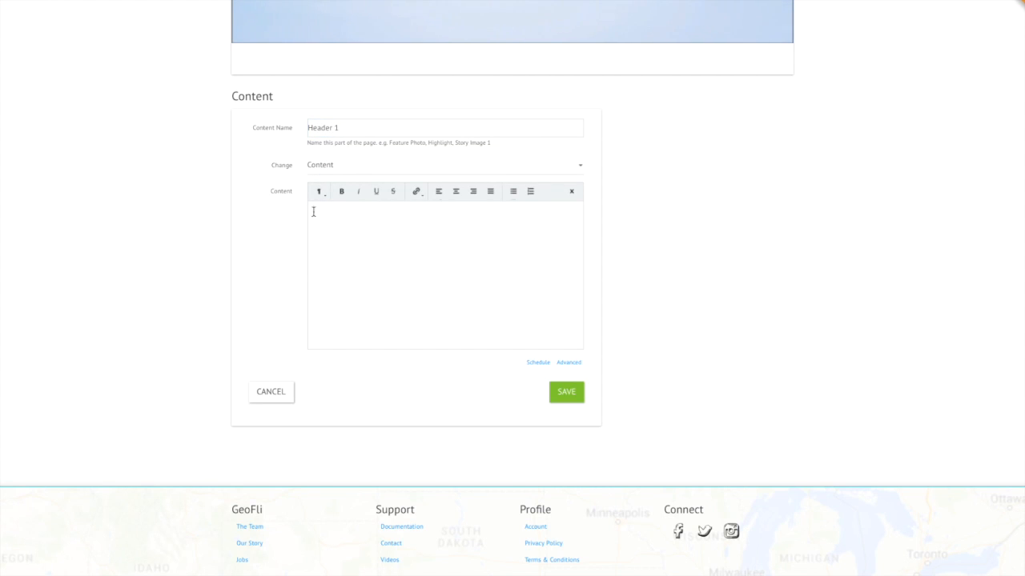
{"action": "left_click", "coordinate": [313, 212]}
{"action": "type", "text": "Experience the Wild west, cowboy country, and Rocky Mountain adv"}
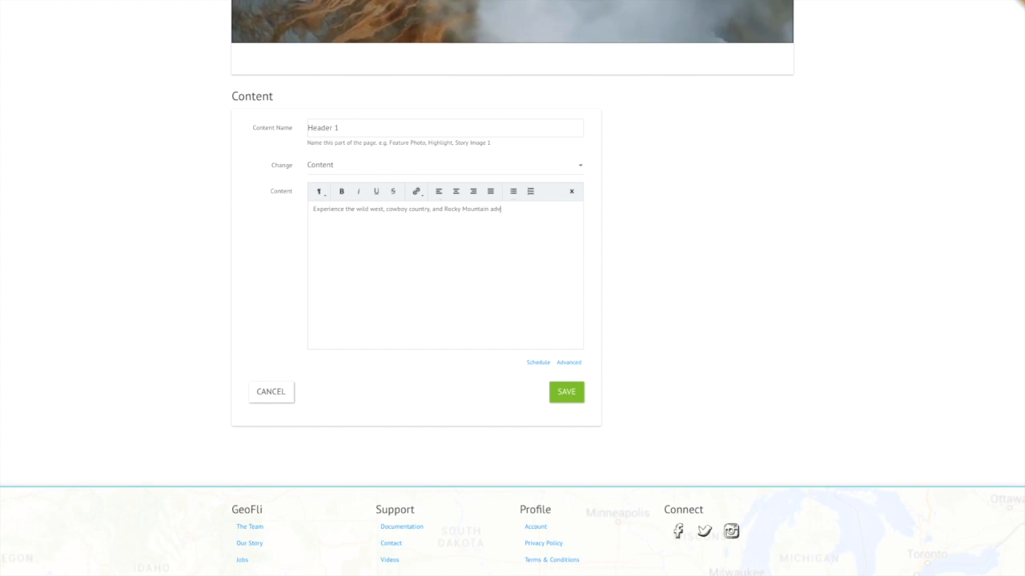
{"action": "left_click", "coordinate": [574, 398]}
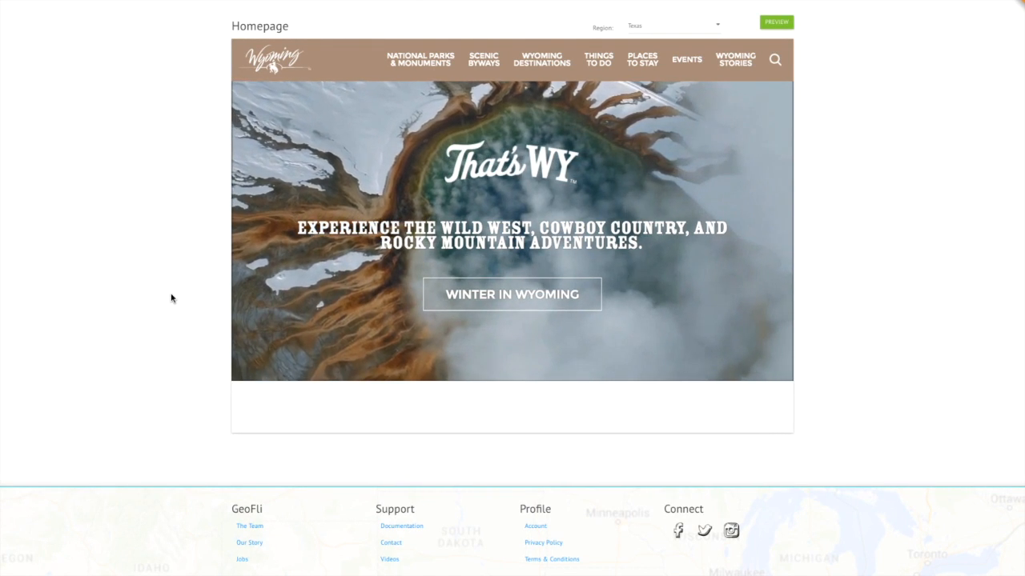
Select the carousel photo of the van below the mountains, beside the rodeo and cowboy festival text, as content to change
{"action": "scroll", "coordinate": [170, 298], "scroll_direction": "up", "scroll_amount": 1}
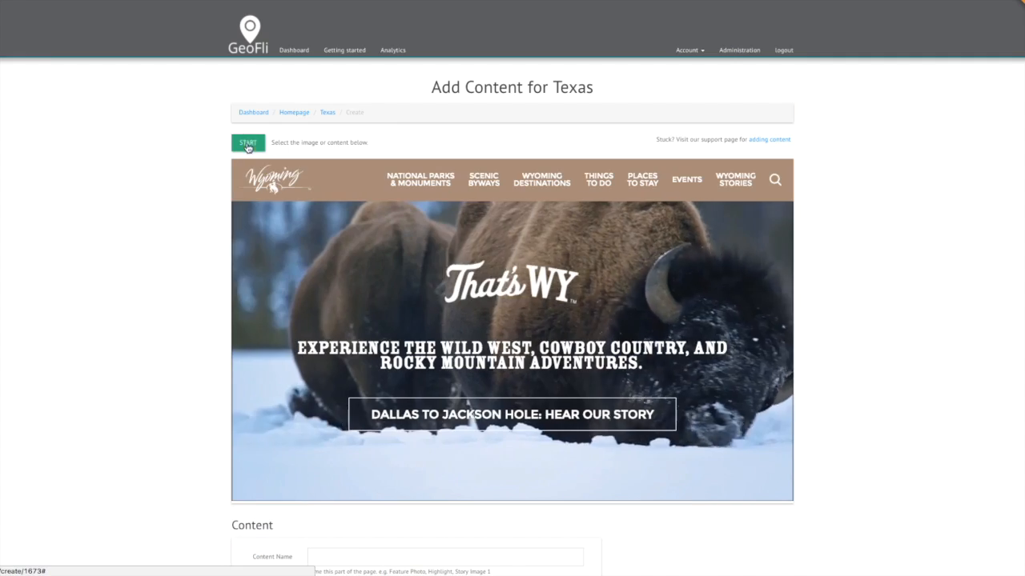
{"action": "scroll", "coordinate": [456, 421], "scroll_direction": "down", "scroll_amount": 3}
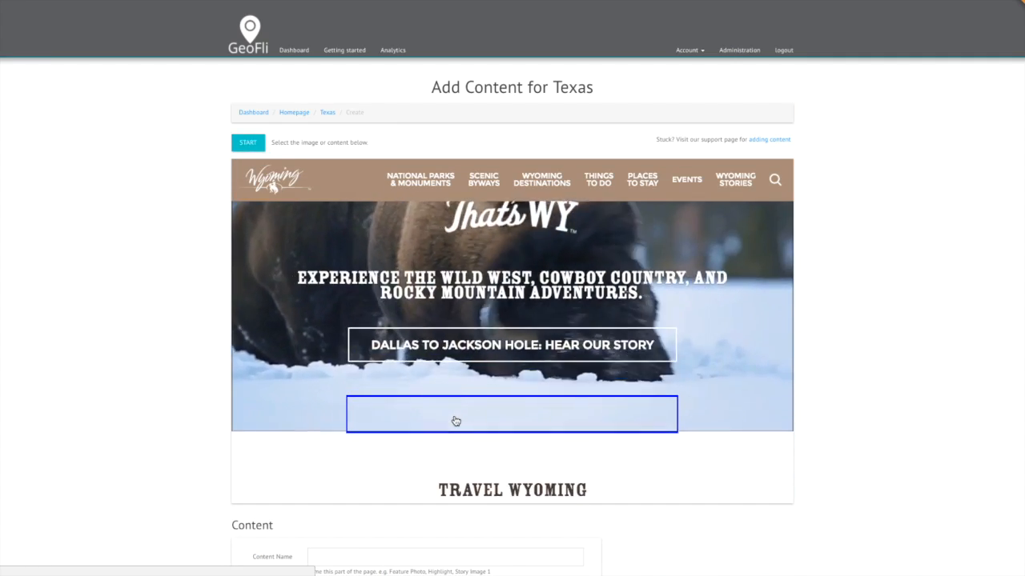
{"action": "scroll", "coordinate": [425, 380], "scroll_direction": "down", "scroll_amount": 12}
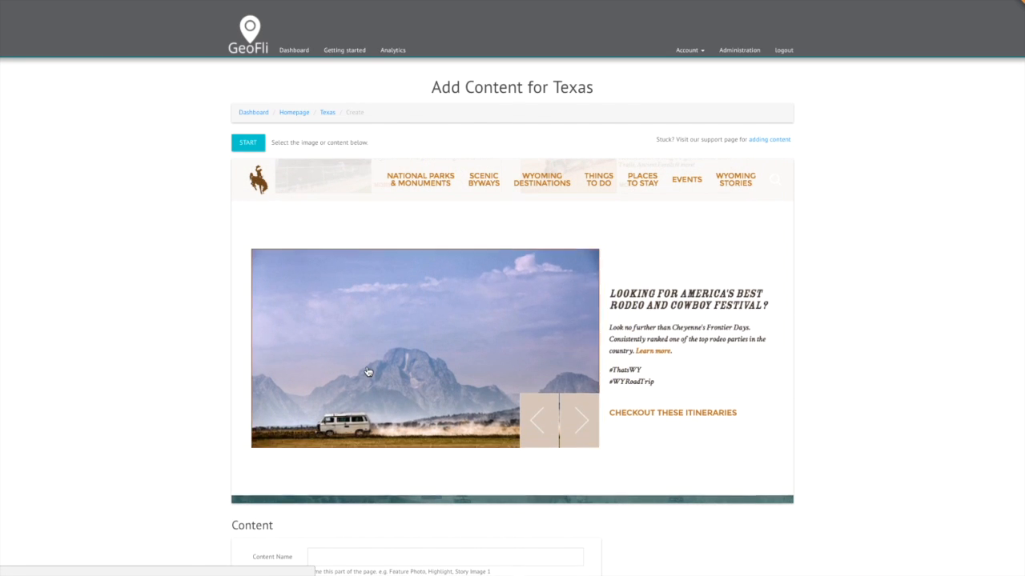
{"action": "left_click", "coordinate": [368, 373]}
Name the image content "Image3" and give the replacement image the alt text "Rodeo Party"
{"action": "type", "text": "Image"}
{"action": "left_click", "coordinate": [342, 152]}
{"action": "left_click", "coordinate": [378, 225]}
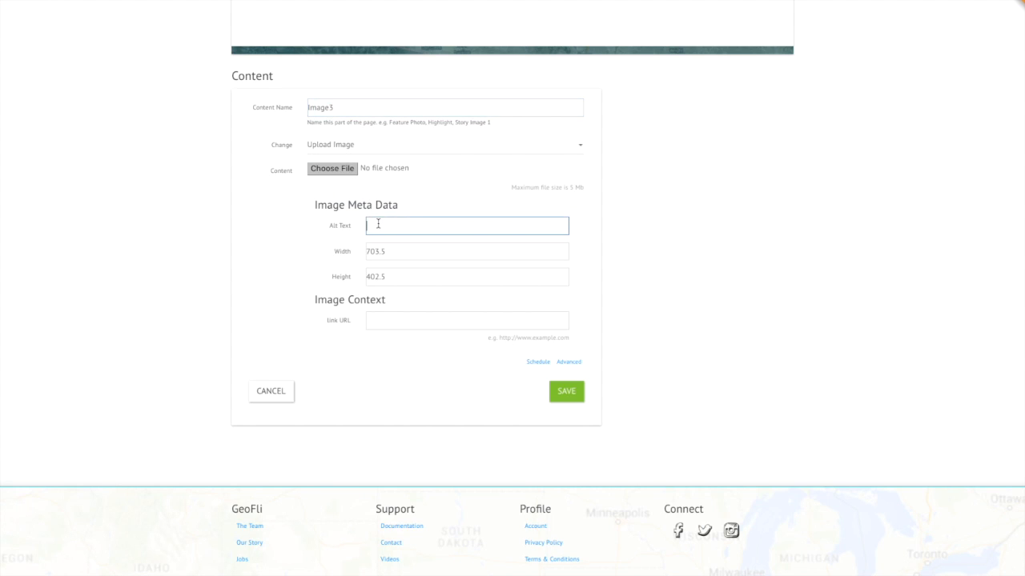
{"action": "type", "text": "Rodeo Party"}
{"action": "left_click", "coordinate": [389, 321]}
{"action": "left_click", "coordinate": [377, 323]}
{"action": "type", "text": "http://www.travelwyoming.com/article/top-5-things-do-cheyenne-frontier-days"}
{"action": "left_click", "coordinate": [390, 337]}
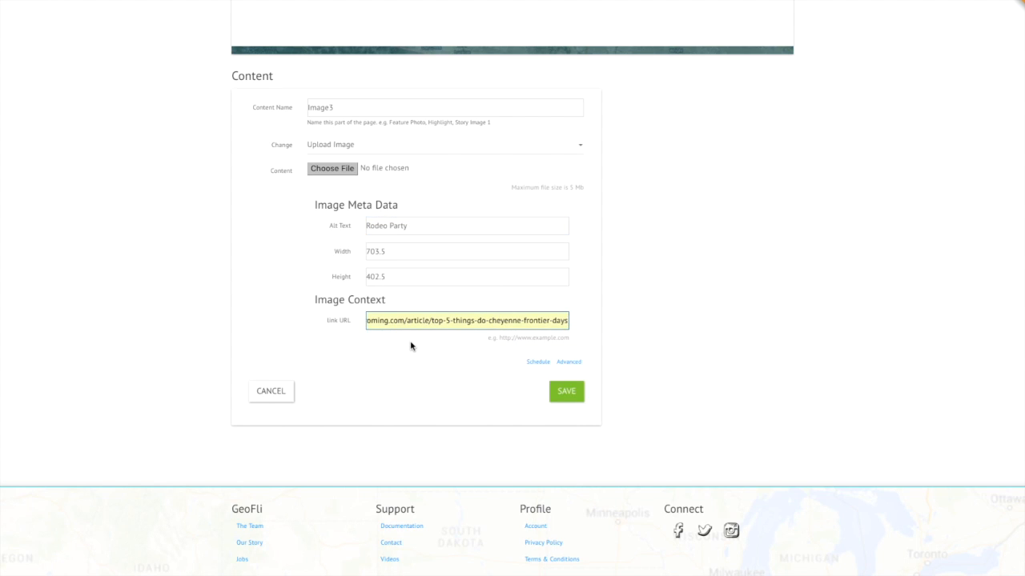
Choose the Frontier Days.png file from the Desktop as the replacement image
{"action": "left_click", "coordinate": [328, 170]}
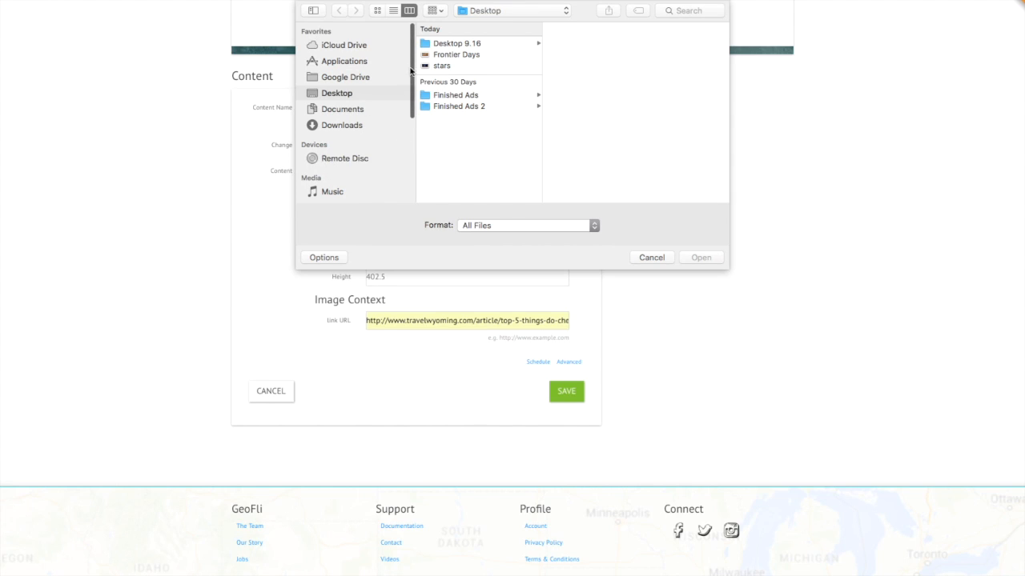
{"action": "left_click", "coordinate": [448, 55]}
{"action": "left_click", "coordinate": [696, 261]}
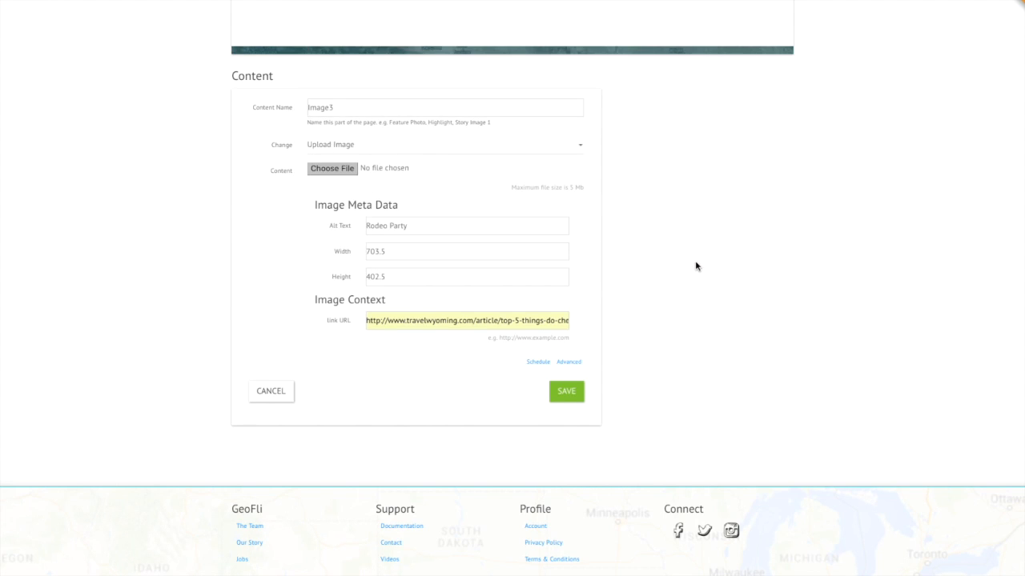
Schedule the Image3 content to display from 11/18/2016 until August 25, 2017
{"action": "left_click", "coordinate": [537, 362]}
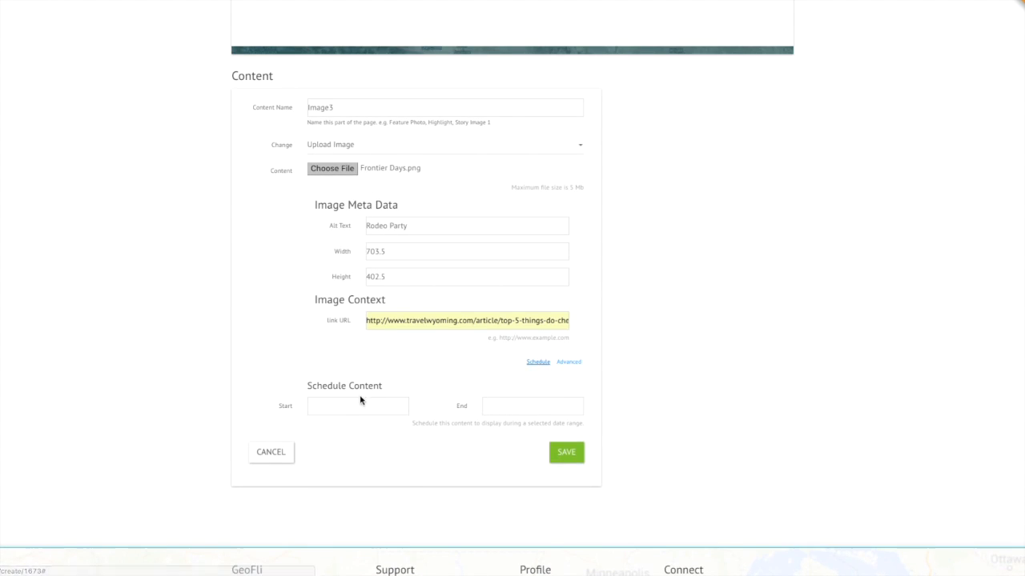
{"action": "left_click", "coordinate": [360, 405]}
{"action": "left_click", "coordinate": [393, 487]}
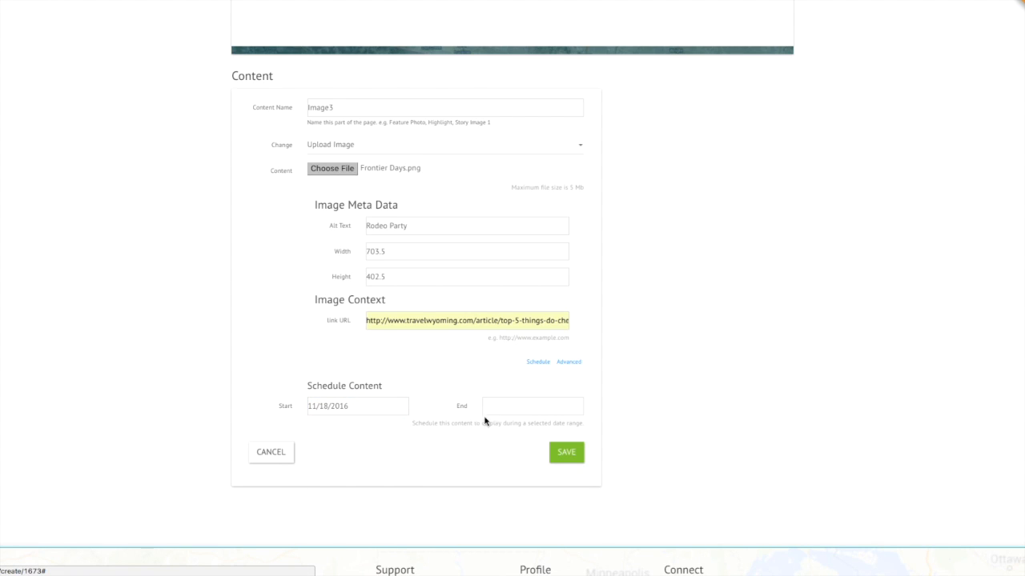
{"action": "left_click", "coordinate": [497, 408]}
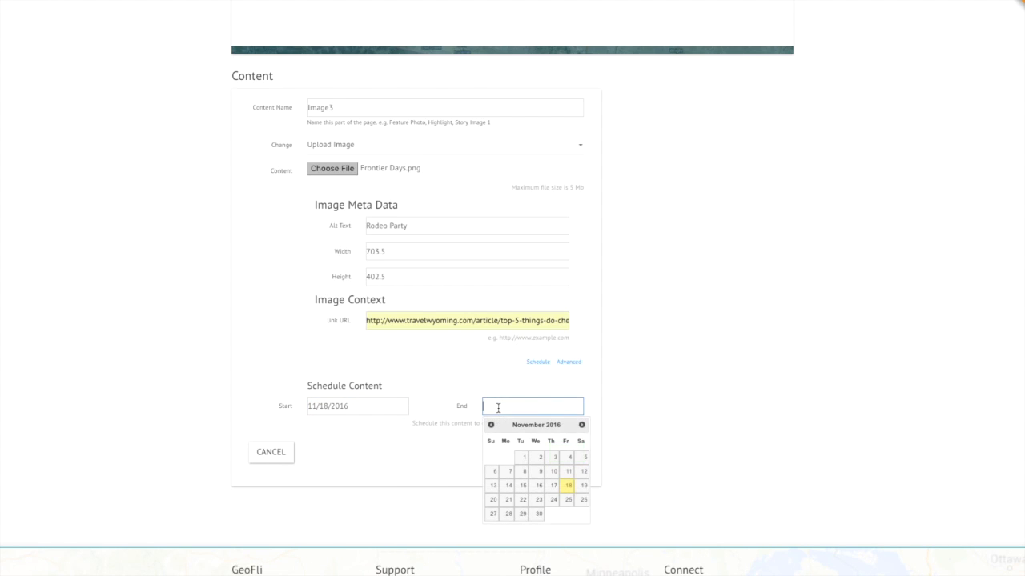
{"action": "left_click", "coordinate": [582, 426]}
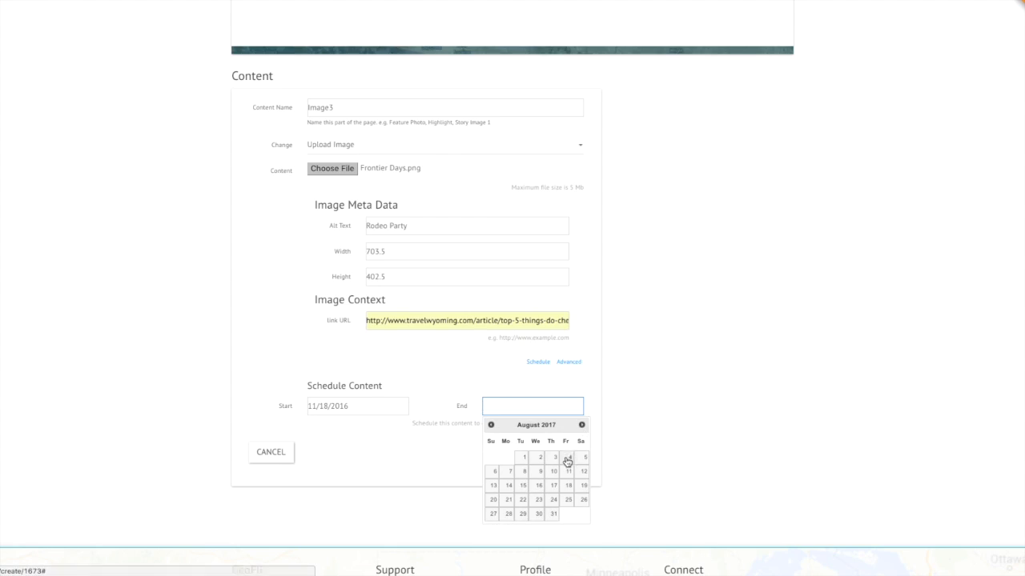
{"action": "left_click", "coordinate": [568, 499]}
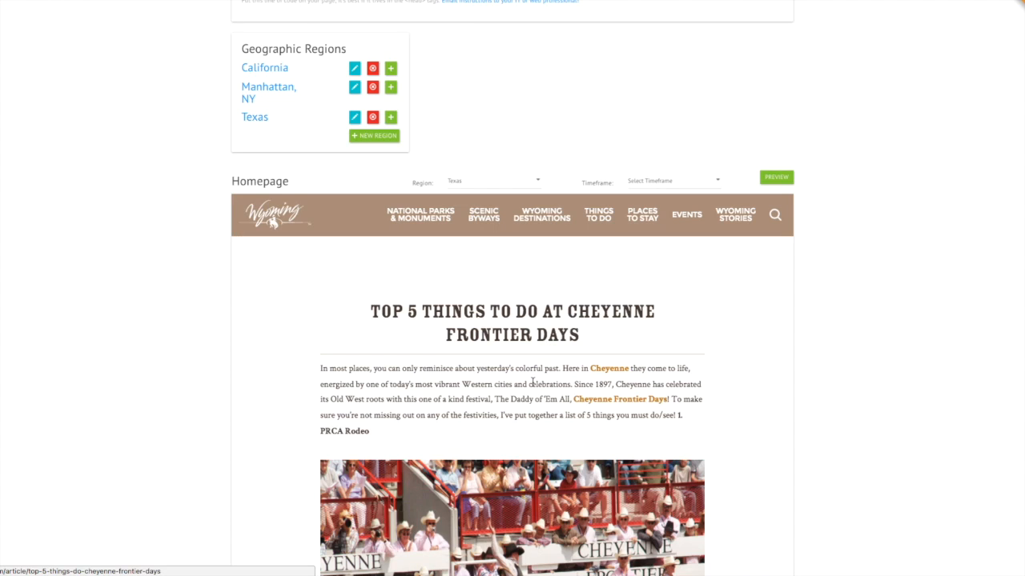
Look through the linked Cheyenne Frontier Days article within the Texas homepage preview
{"action": "scroll", "coordinate": [532, 383], "scroll_direction": "down", "scroll_amount": 5}
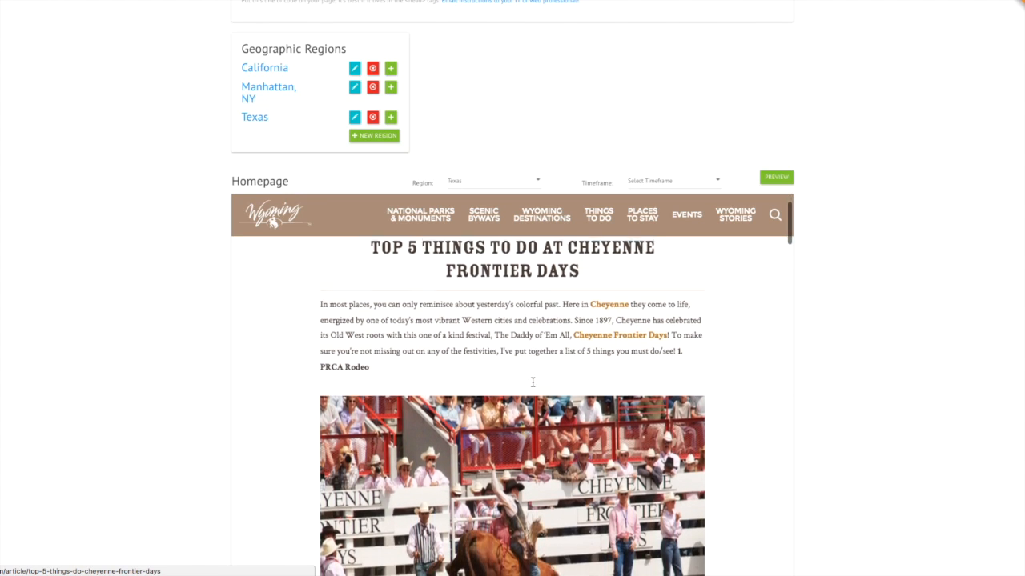
{"action": "scroll", "coordinate": [533, 385], "scroll_direction": "down", "scroll_amount": 10}
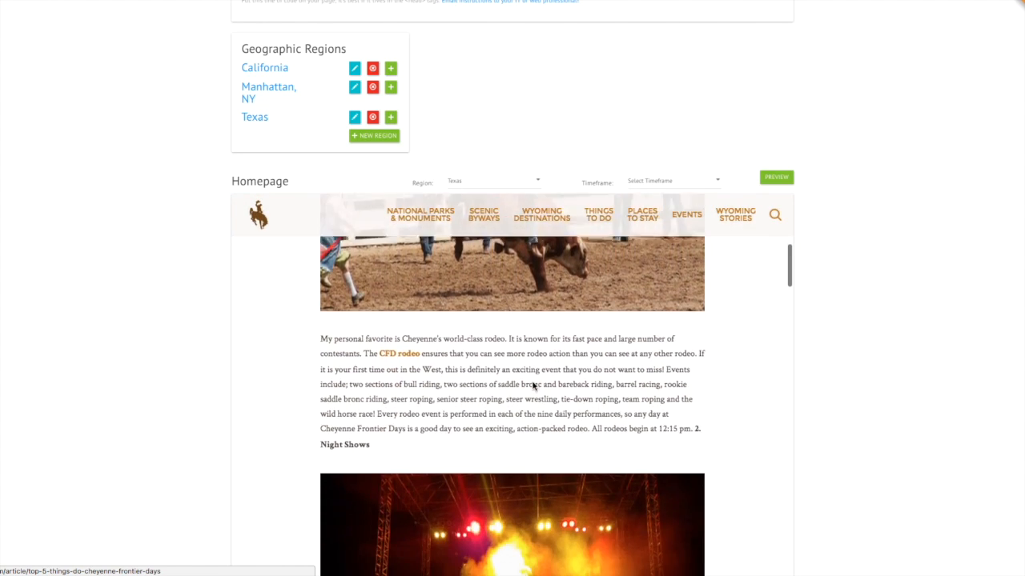
{"action": "scroll", "coordinate": [532, 385], "scroll_direction": "up", "scroll_amount": 10}
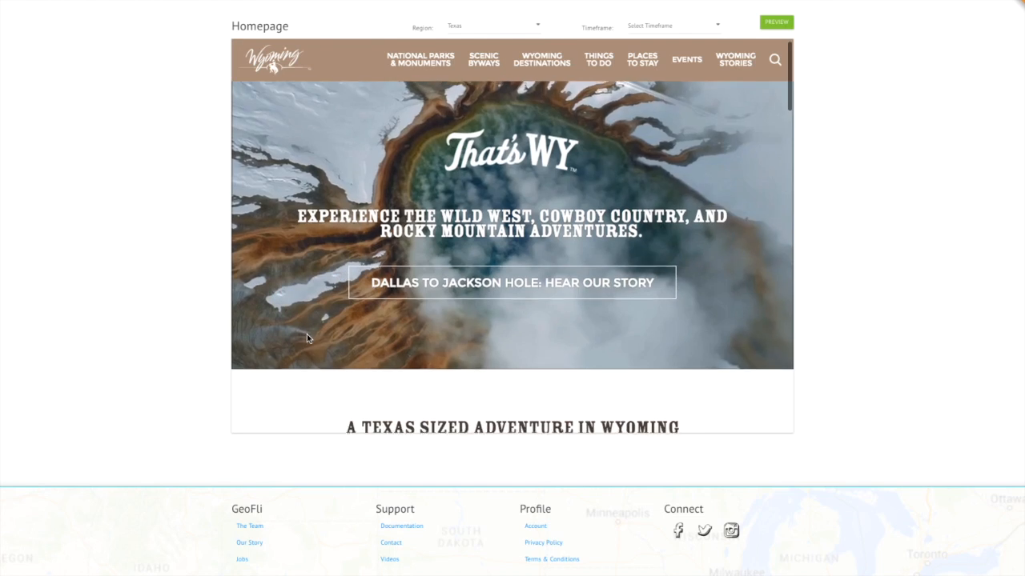
Review the Texas version of the homepage from the hero banner through the story tiles to the rodeo and cowboy festival image
{"action": "scroll", "coordinate": [306, 334], "scroll_direction": "down", "scroll_amount": 2}
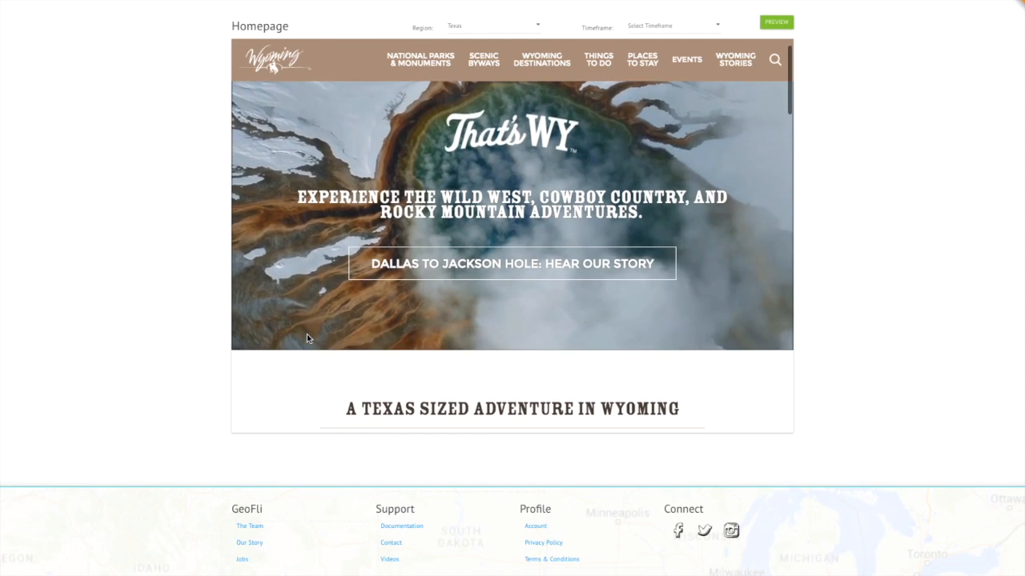
{"action": "scroll", "coordinate": [306, 338], "scroll_direction": "down", "scroll_amount": 3}
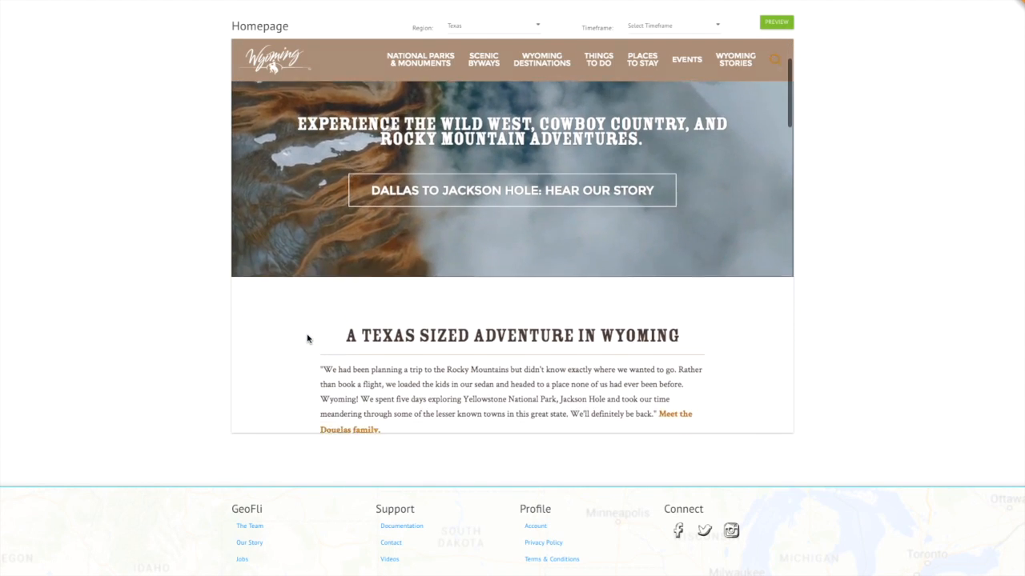
{"action": "scroll", "coordinate": [306, 339], "scroll_direction": "down", "scroll_amount": 4}
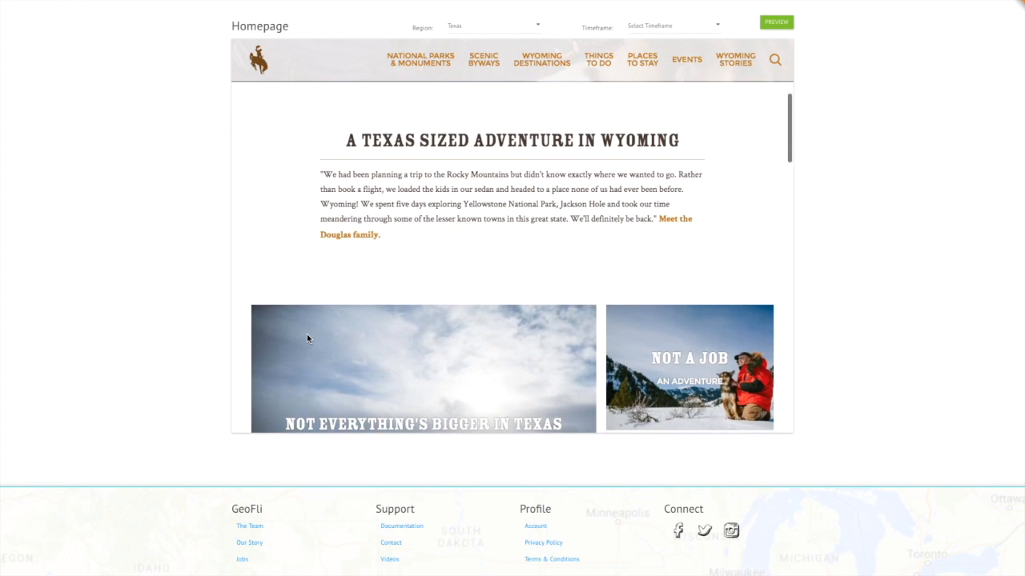
{"action": "scroll", "coordinate": [307, 338], "scroll_direction": "down", "scroll_amount": 1}
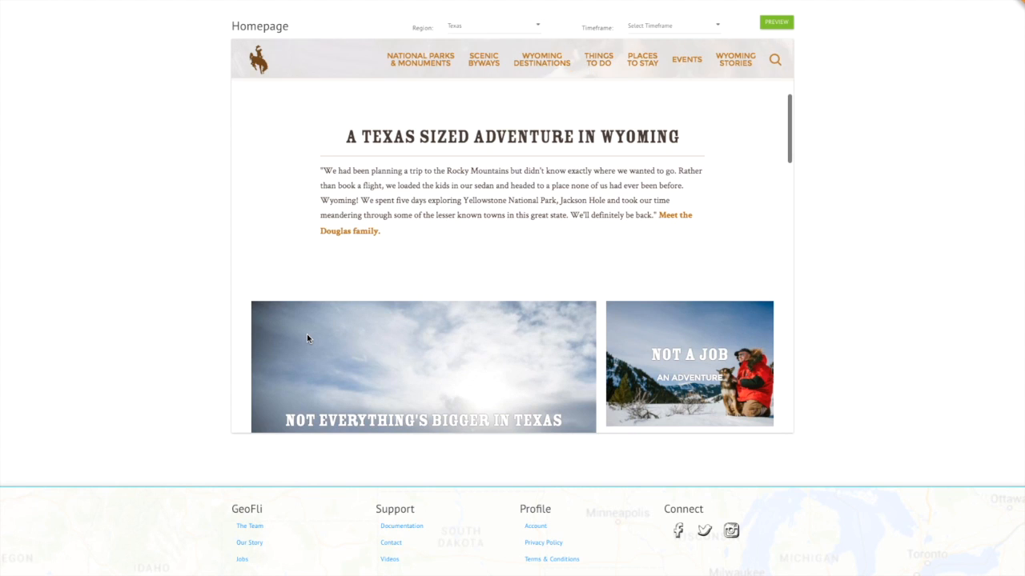
{"action": "scroll", "coordinate": [307, 338], "scroll_direction": "down", "scroll_amount": 3}
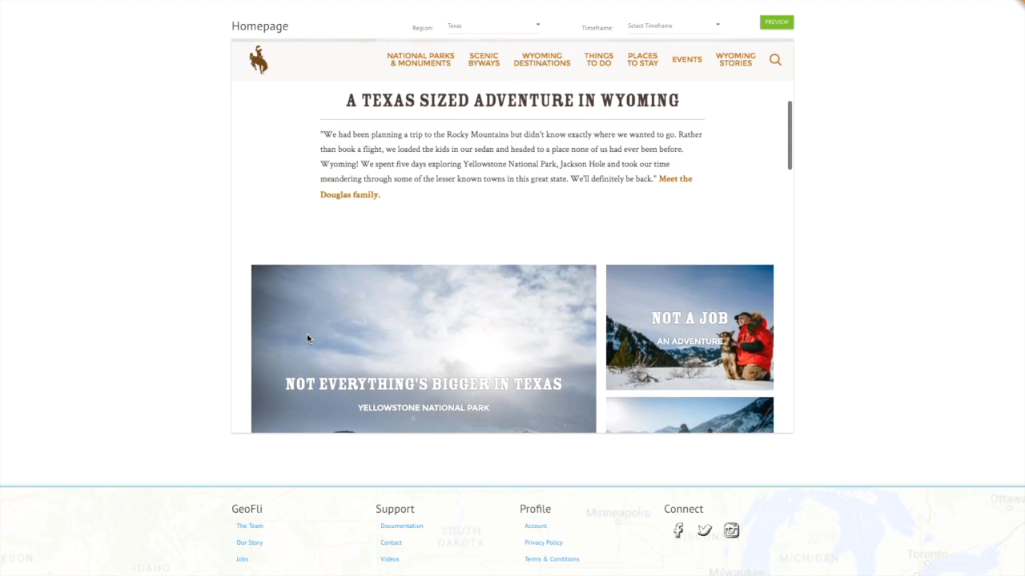
{"action": "scroll", "coordinate": [307, 337], "scroll_direction": "down", "scroll_amount": 3}
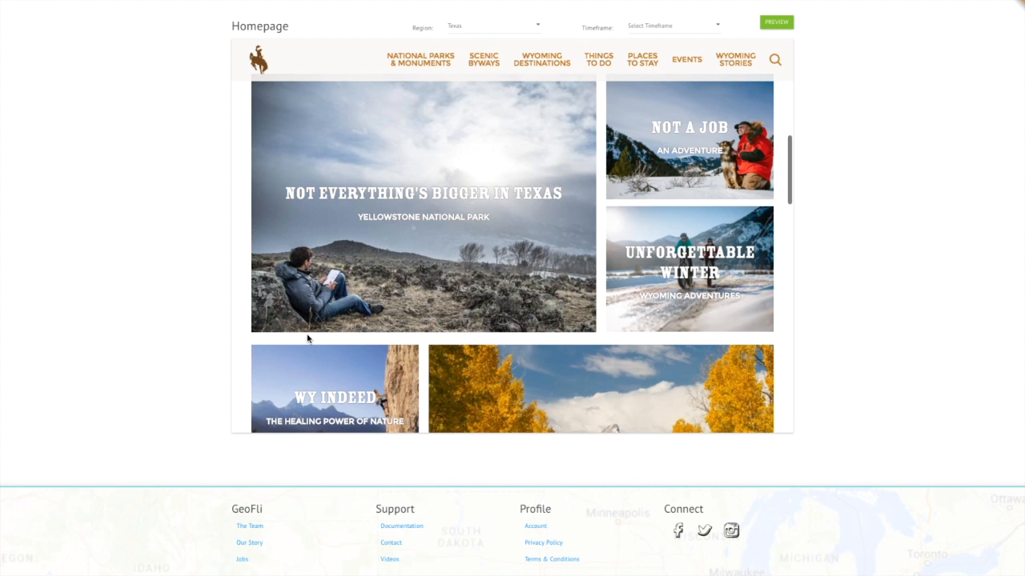
{"action": "scroll", "coordinate": [306, 338], "scroll_direction": "down", "scroll_amount": 2}
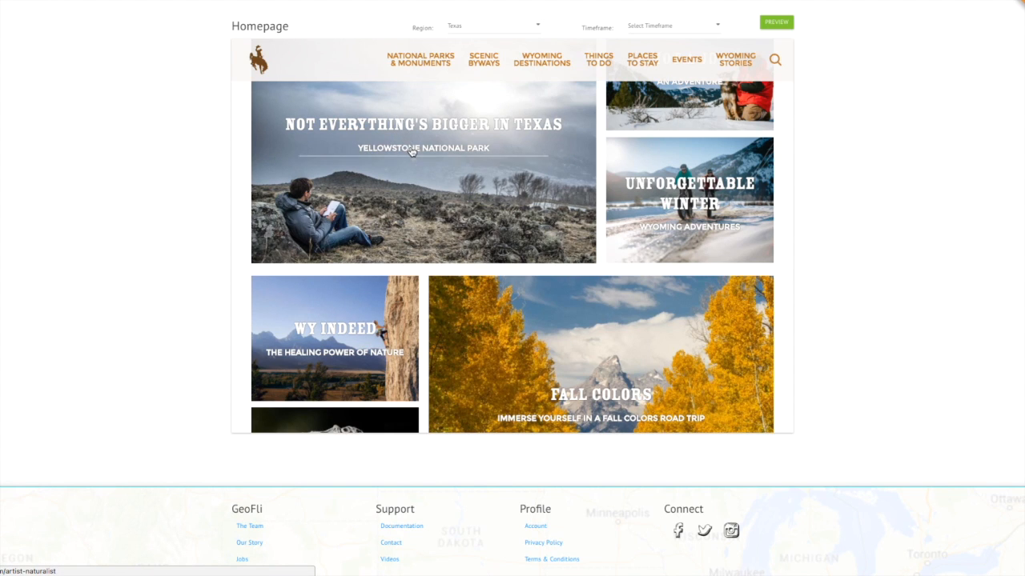
{"action": "scroll", "coordinate": [430, 201], "scroll_direction": "down", "scroll_amount": 6}
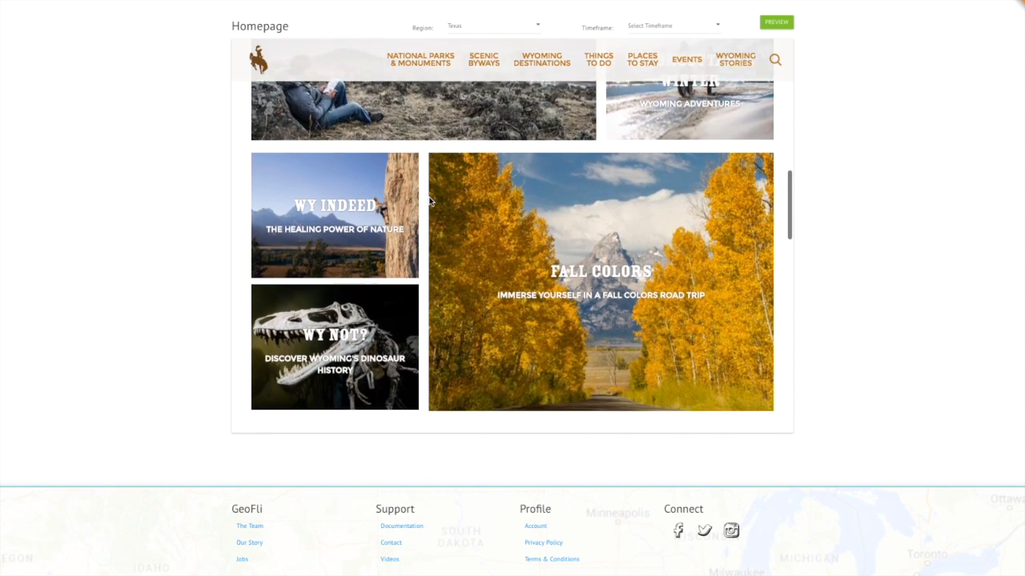
{"action": "scroll", "coordinate": [430, 201], "scroll_direction": "down", "scroll_amount": 5}
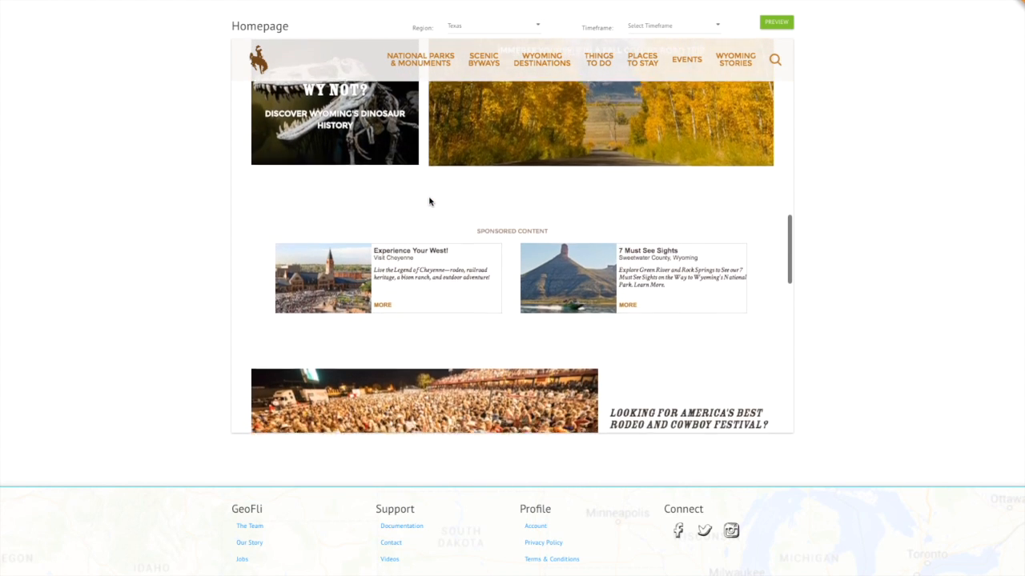
{"action": "scroll", "coordinate": [429, 201], "scroll_direction": "down", "scroll_amount": 5}
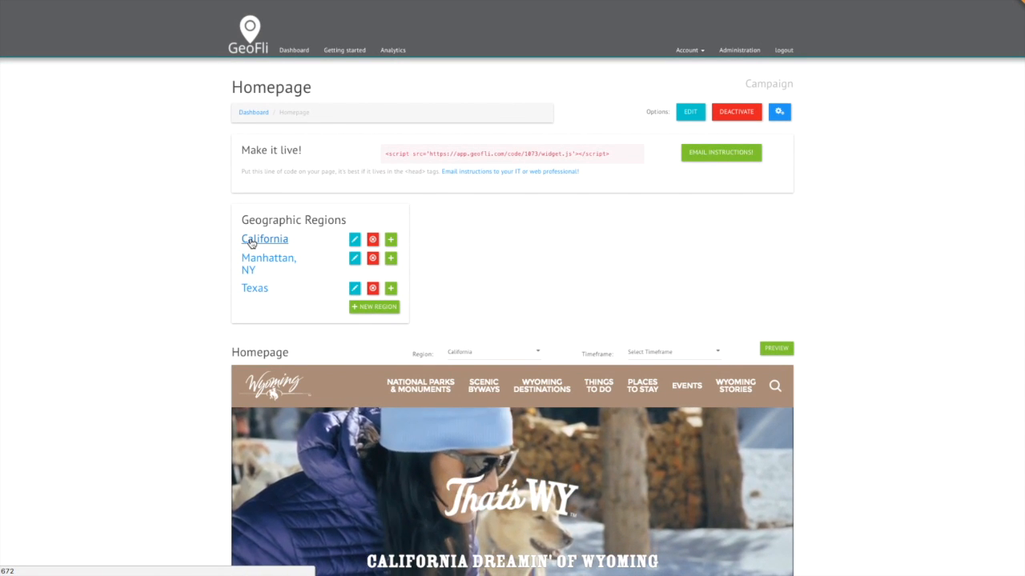
Highlight the campaign's embed script line in the Make it live! section
{"action": "triple_click", "coordinate": [403, 156]}
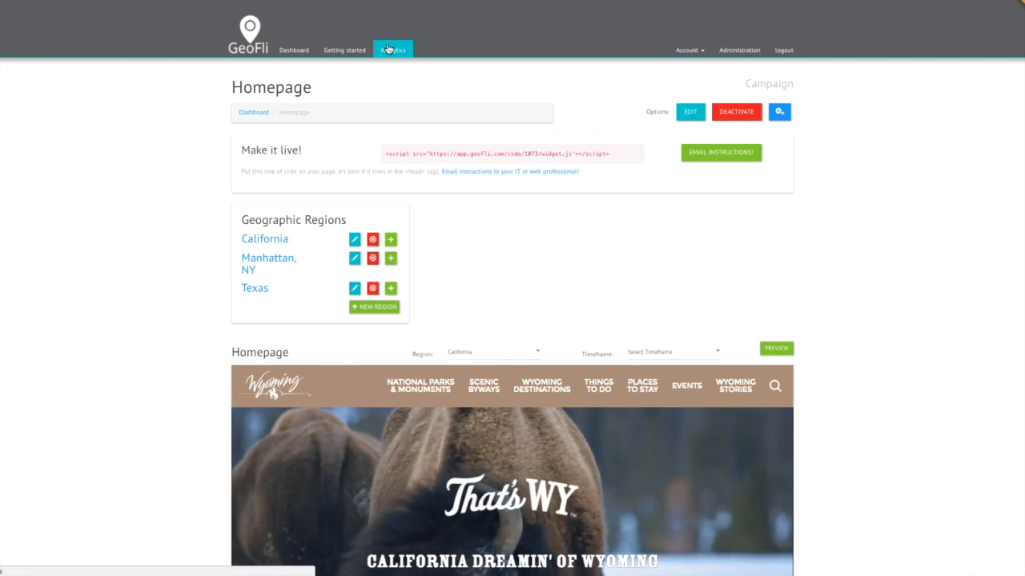
Open the Google Analytics dashboard and examine the charts of traffic over time, visitor locations, devices, engagement and referral sources
{"action": "left_click", "coordinate": [388, 49]}
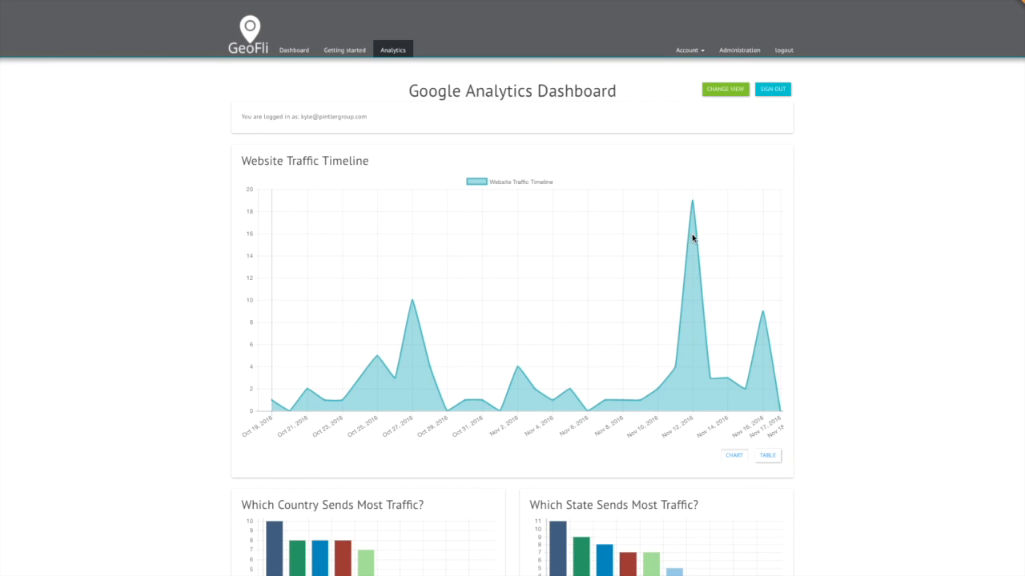
{"action": "scroll", "coordinate": [855, 287], "scroll_direction": "down", "scroll_amount": 3}
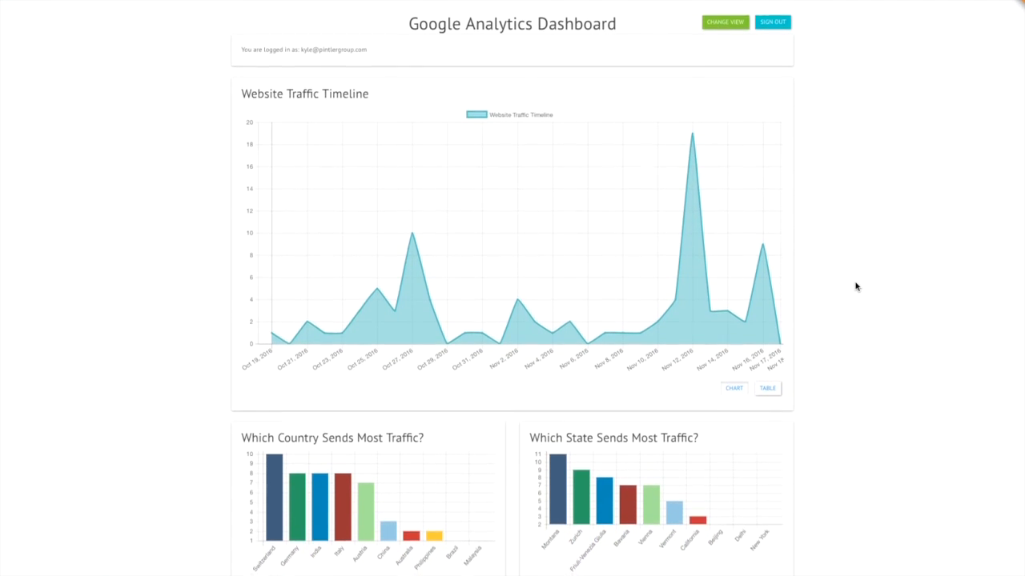
{"action": "scroll", "coordinate": [855, 286], "scroll_direction": "down", "scroll_amount": 5}
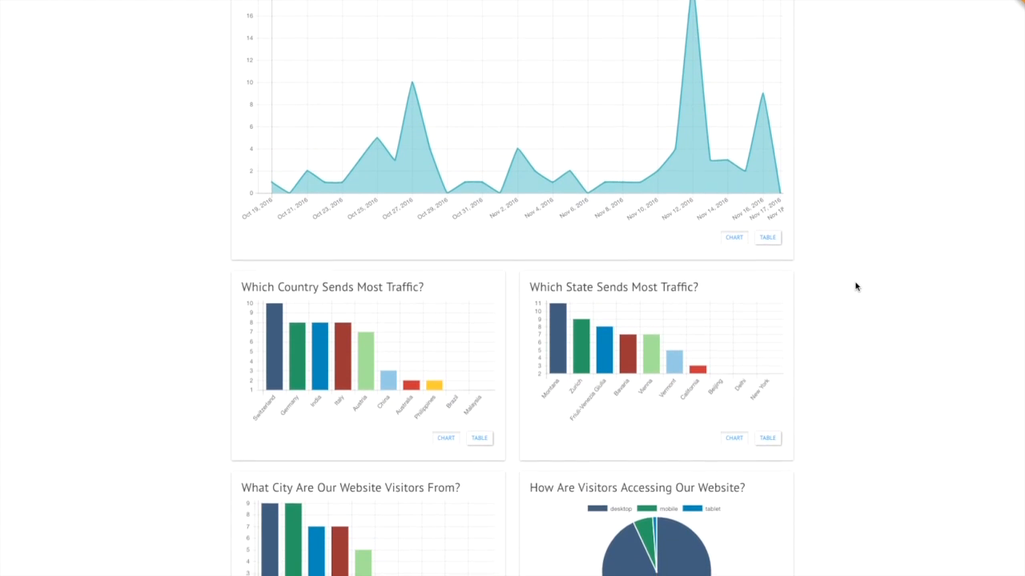
{"action": "scroll", "coordinate": [855, 287], "scroll_direction": "down", "scroll_amount": 5}
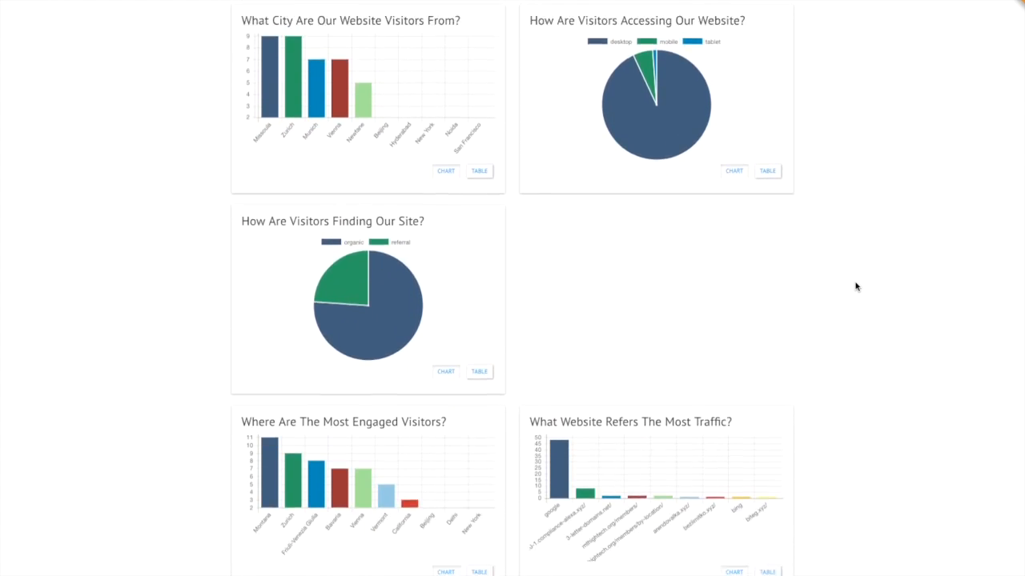
{"action": "scroll", "coordinate": [854, 287], "scroll_direction": "down", "scroll_amount": 3}
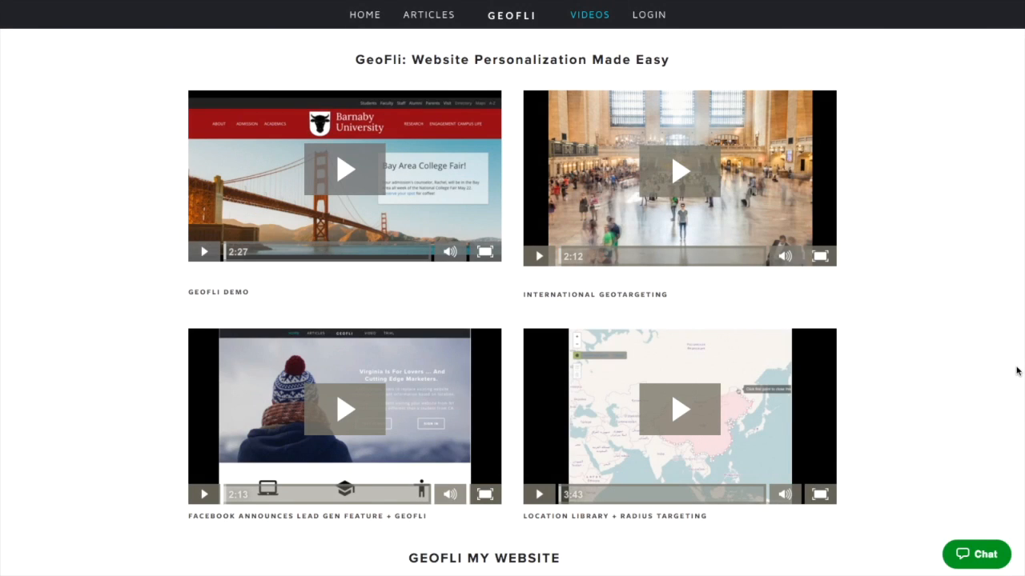
Look over the GeoFli website's videos page, down to the GeoFli My Website form section
{"action": "scroll", "coordinate": [1016, 370], "scroll_direction": "down", "scroll_amount": 2}
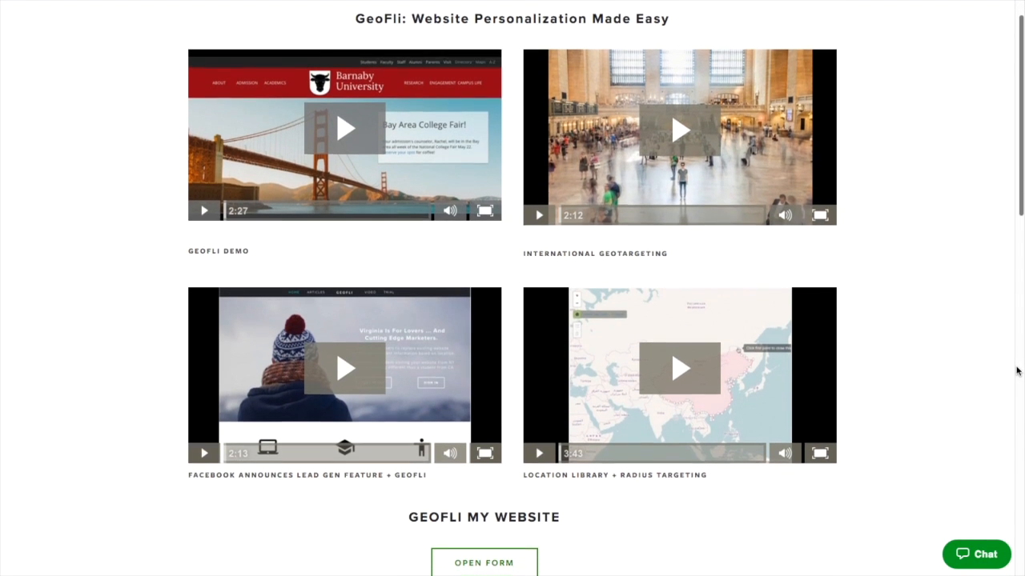
{"action": "scroll", "coordinate": [1017, 370], "scroll_direction": "down", "scroll_amount": 3}
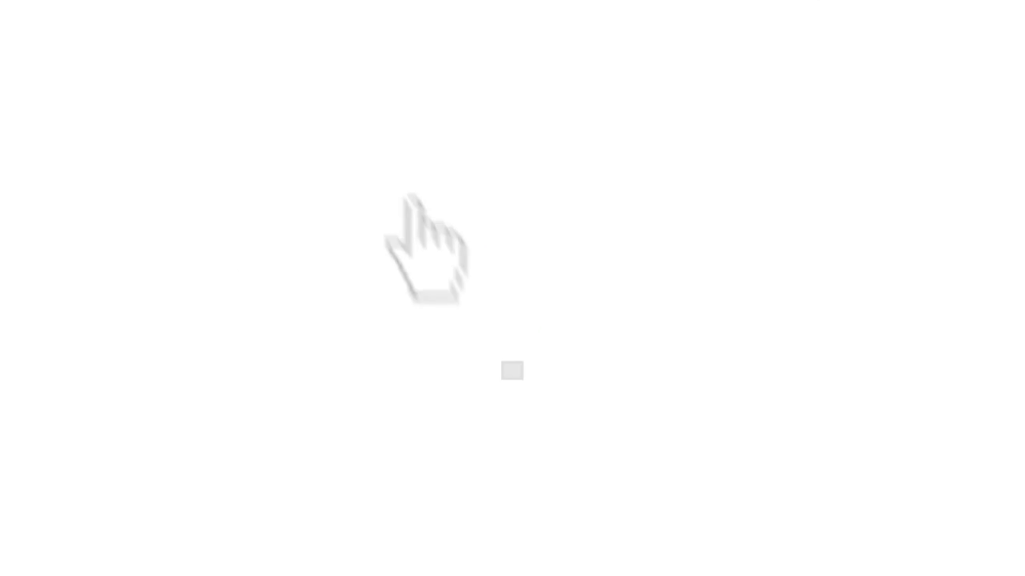